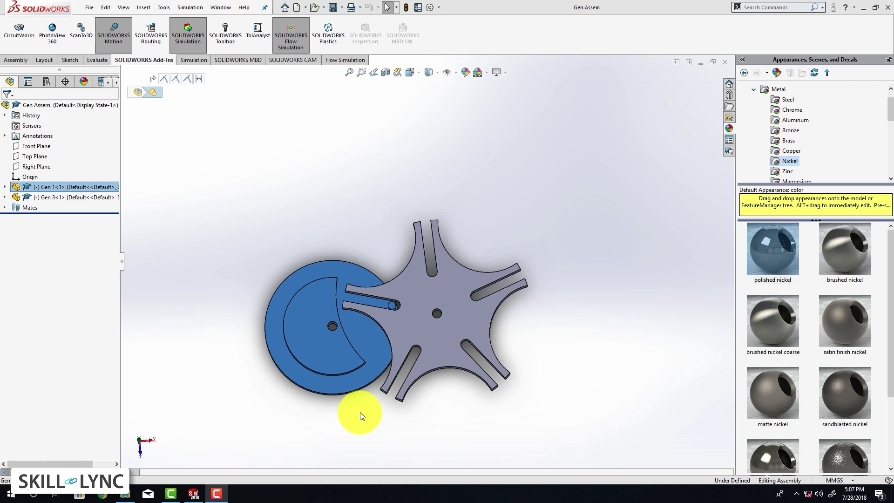
Step: Create a new blank Part document
{"action": "left_click", "coordinate": [102, 197]}
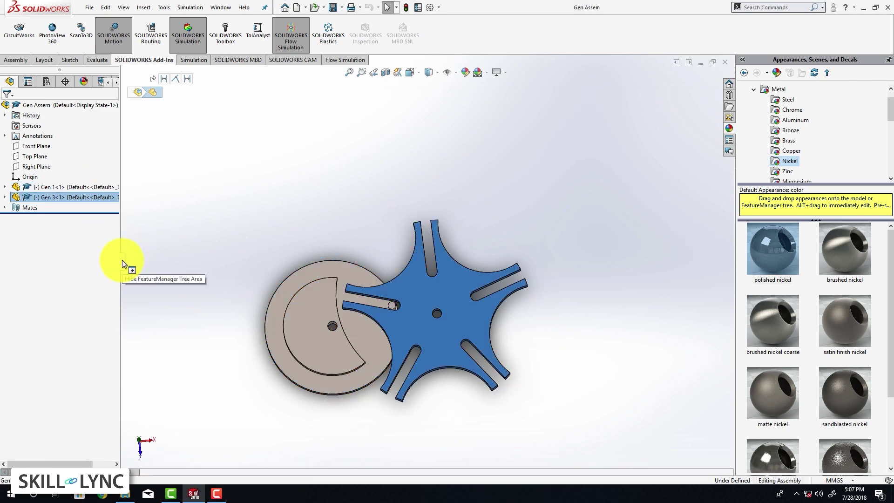
{"action": "left_click", "coordinate": [87, 8]}
{"action": "left_click", "coordinate": [104, 24]}
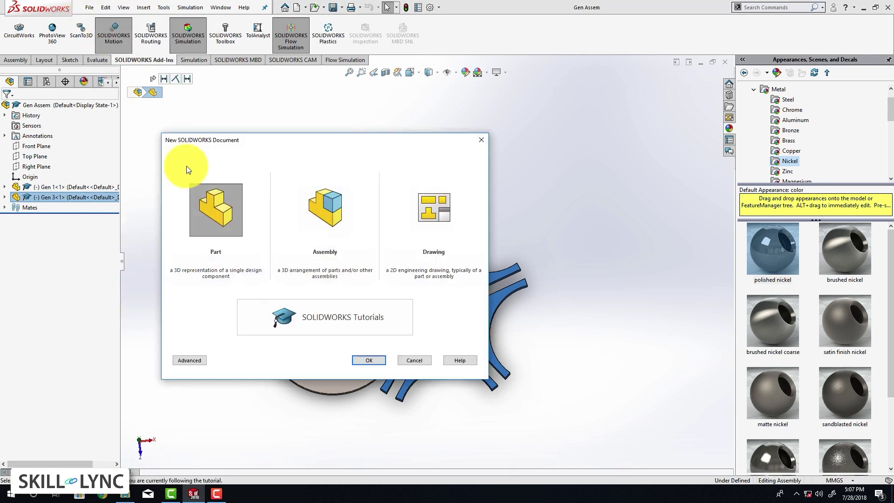
{"action": "left_click", "coordinate": [366, 360]}
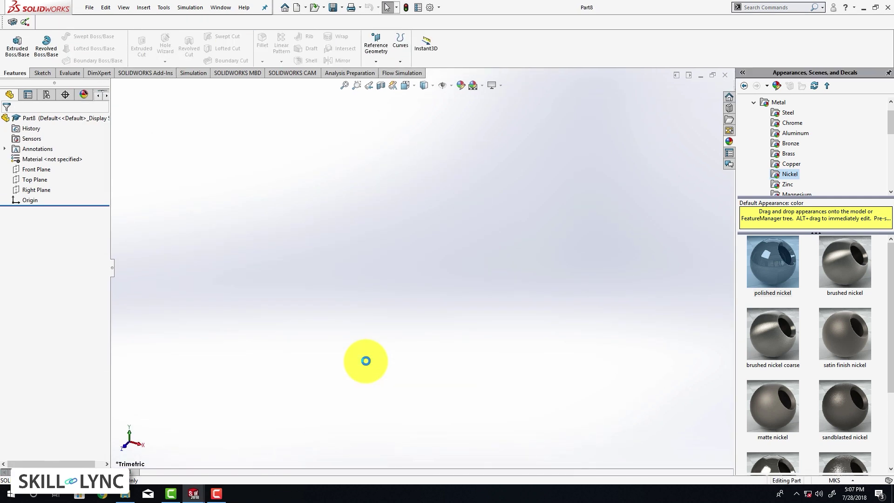
Step: Switch the part's document units from MKS to MMGS (millimetre, gram, second)
{"action": "left_click", "coordinate": [838, 479]}
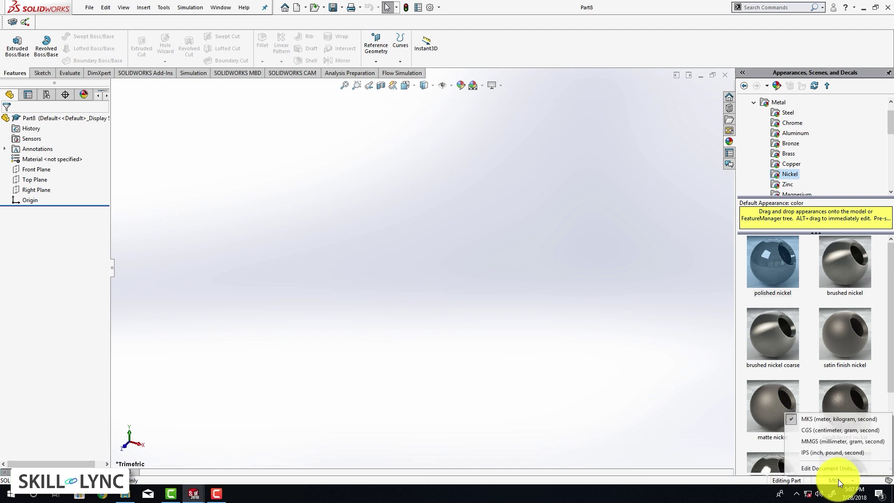
{"action": "left_click", "coordinate": [828, 444]}
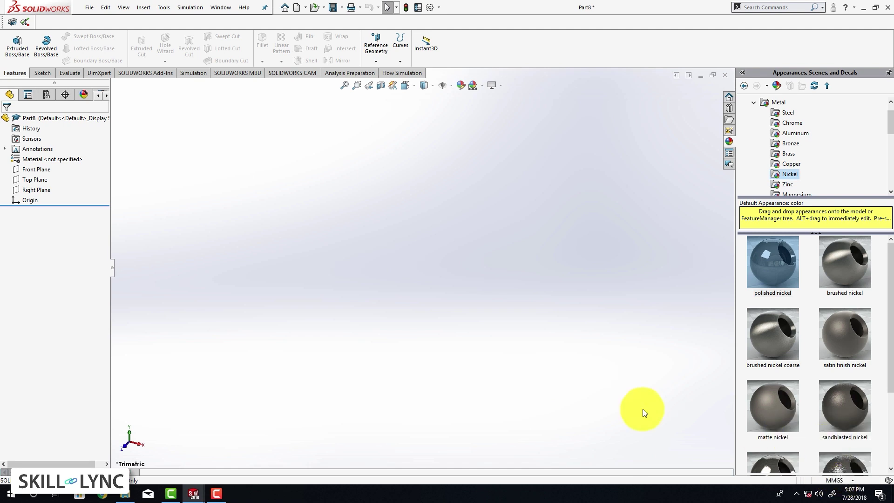
{"action": "left_click", "coordinate": [37, 170]}
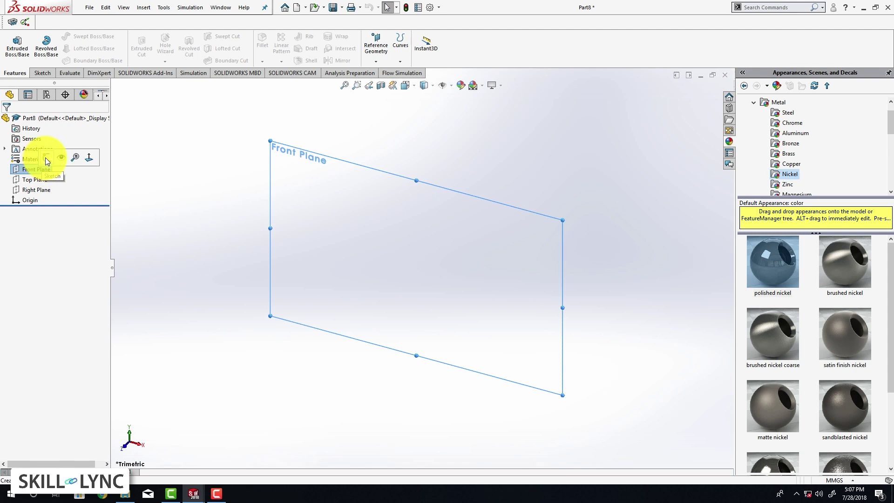
Step: Start Sketch1 on the Front Plane, viewed normal to it
{"action": "left_click", "coordinate": [45, 158]}
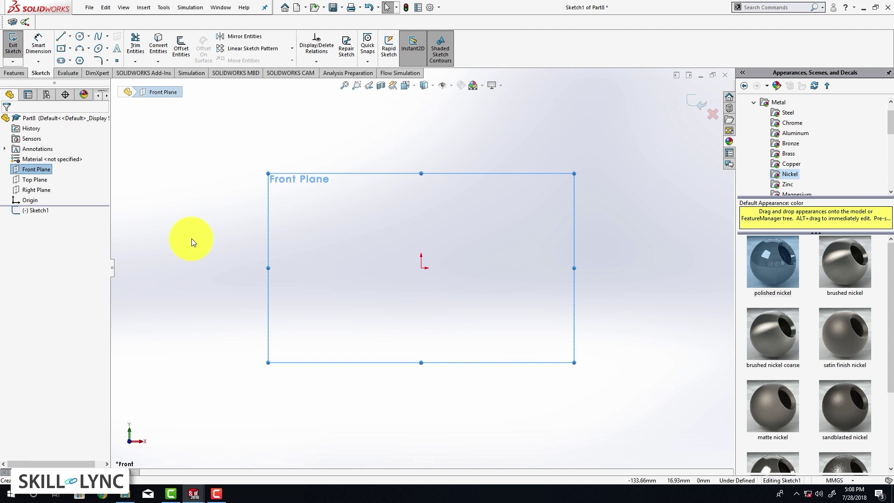
Step: Draw three concentric circles centred on the sketch origin: small, middle and large outer
{"action": "left_click", "coordinate": [79, 40]}
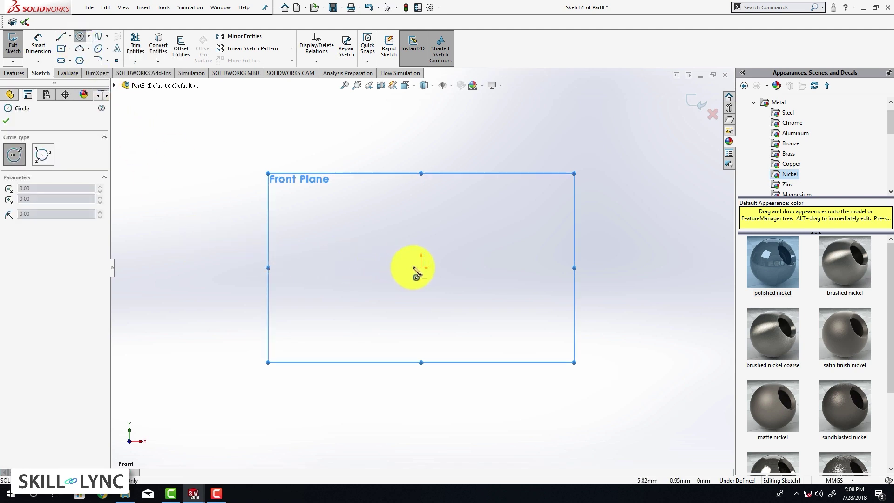
{"action": "left_click", "coordinate": [420, 268]}
{"action": "left_click", "coordinate": [429, 279]}
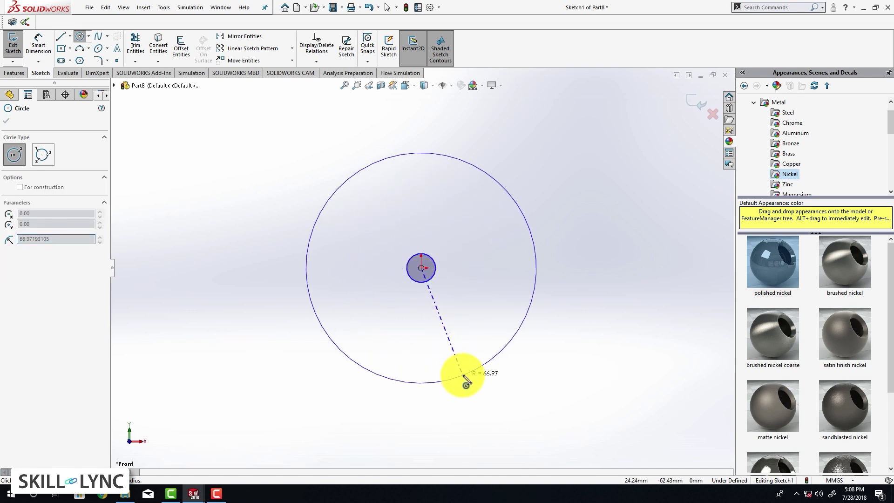
{"action": "left_click", "coordinate": [464, 375]}
{"action": "left_click", "coordinate": [423, 270]}
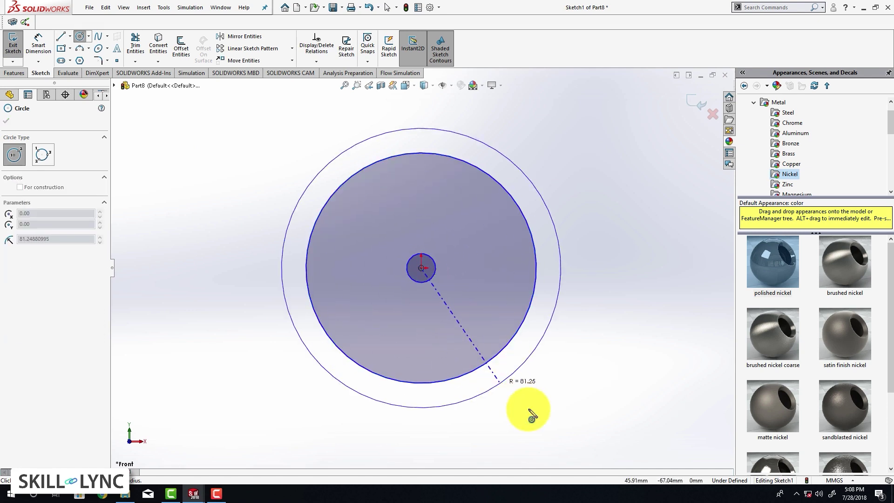
{"action": "left_click", "coordinate": [576, 437]}
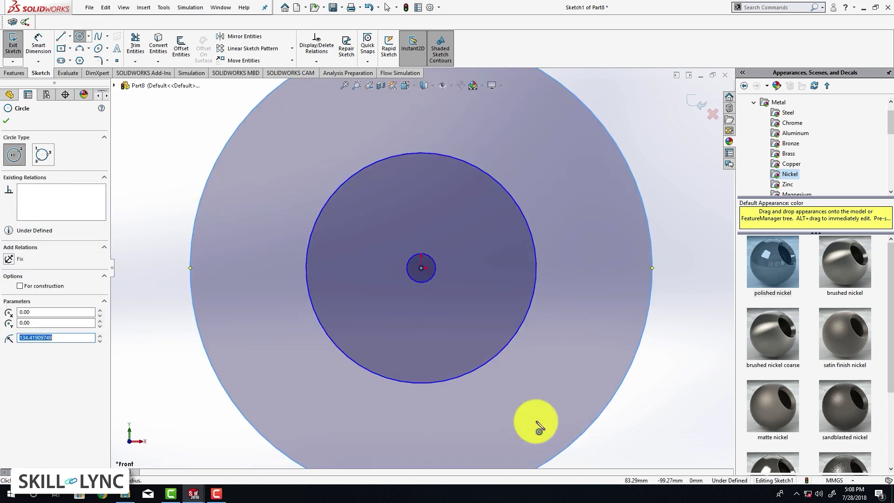
{"action": "left_click", "coordinate": [6, 121]}
{"action": "key", "text": "f"}
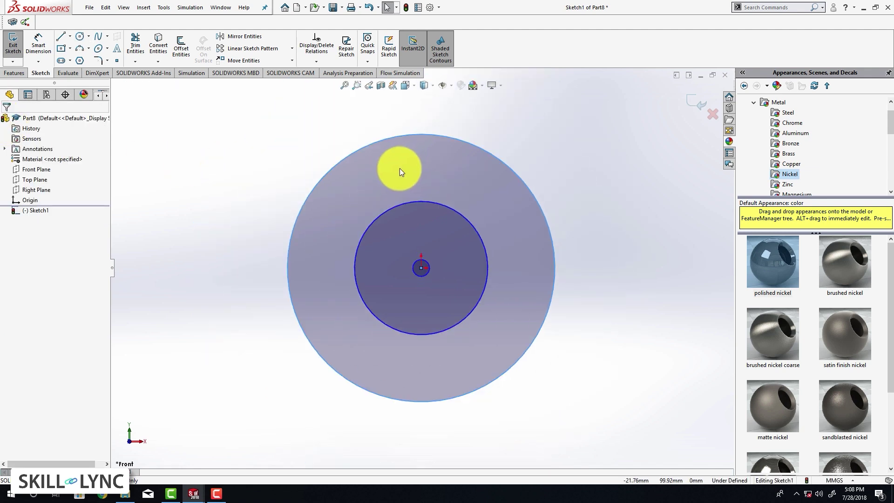
Step: Convert the middle circle to construction geometry
{"action": "key", "text": "Escape"}
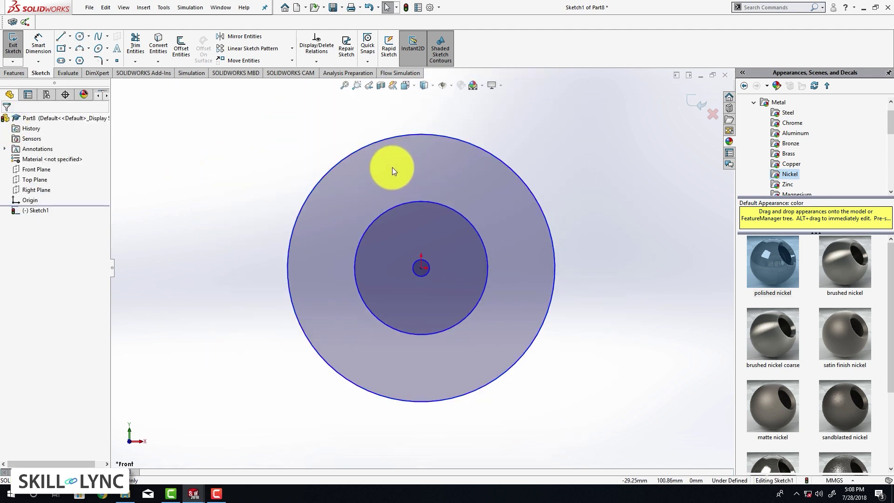
{"action": "right_click", "coordinate": [406, 203]}
{"action": "left_click", "coordinate": [428, 192]}
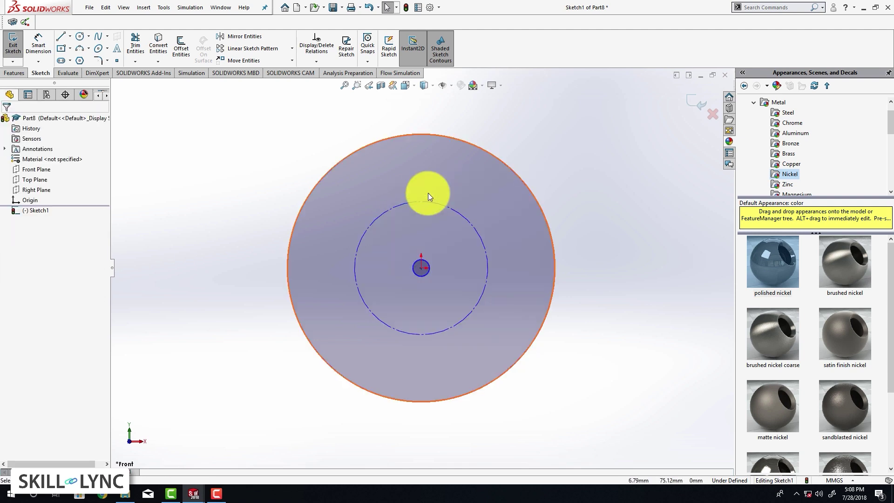
{"action": "scroll", "coordinate": [490, 212], "scroll_direction": "down", "scroll_amount": 2}
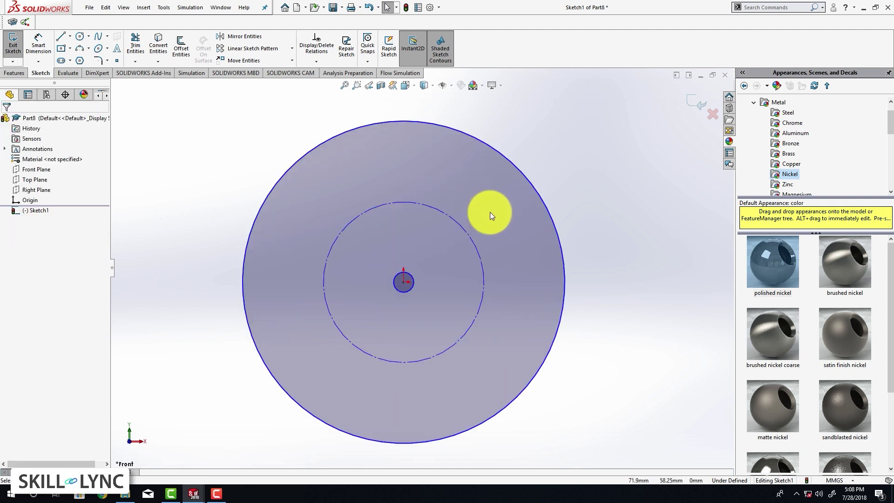
Step: Dimension the small, middle and outer circles at Ø10, Ø90 and Ø200 mm
{"action": "left_click", "coordinate": [41, 48]}
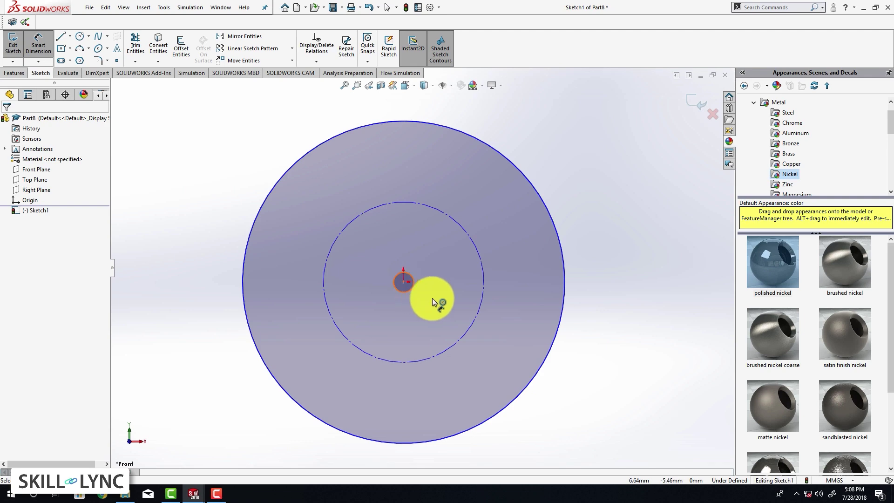
{"action": "left_click", "coordinate": [412, 288]}
{"action": "left_click", "coordinate": [598, 284]}
{"action": "type", "text": "10mm"}
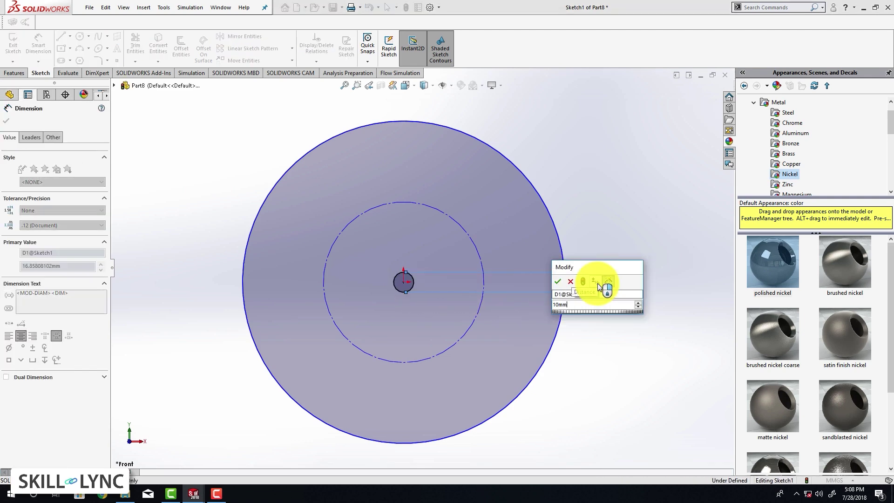
{"action": "key", "text": "Return"}
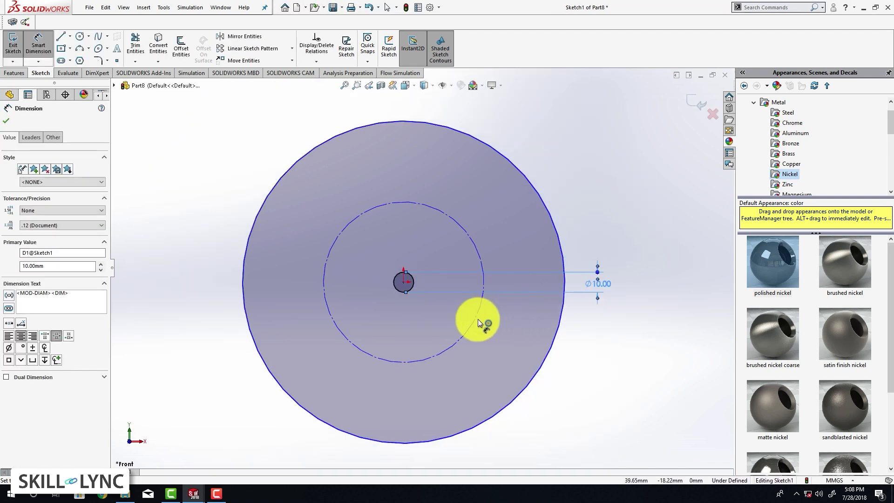
{"action": "left_click", "coordinate": [478, 319]}
{"action": "left_click", "coordinate": [637, 285]}
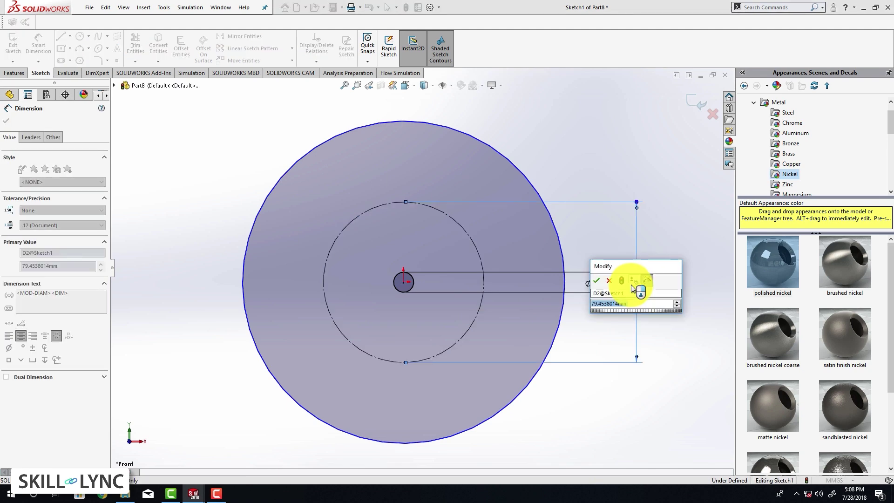
{"action": "type", "text": "90"}
{"action": "key", "text": "Return"}
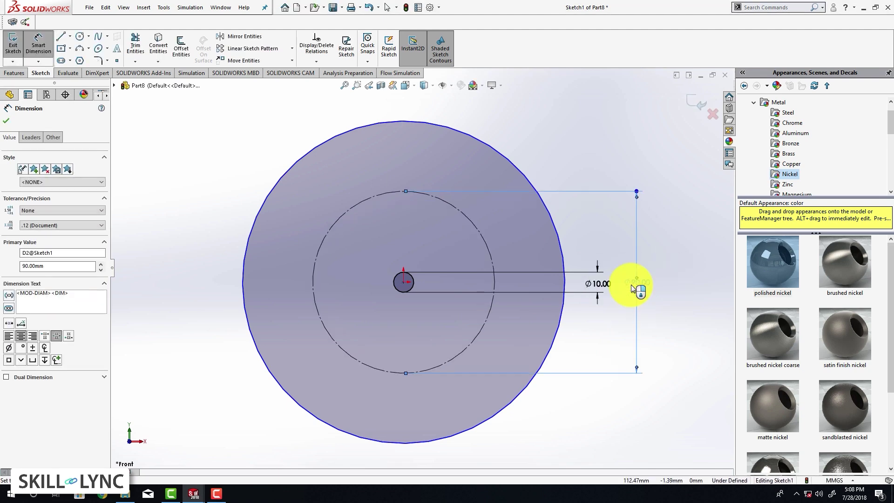
{"action": "left_click", "coordinate": [558, 334]}
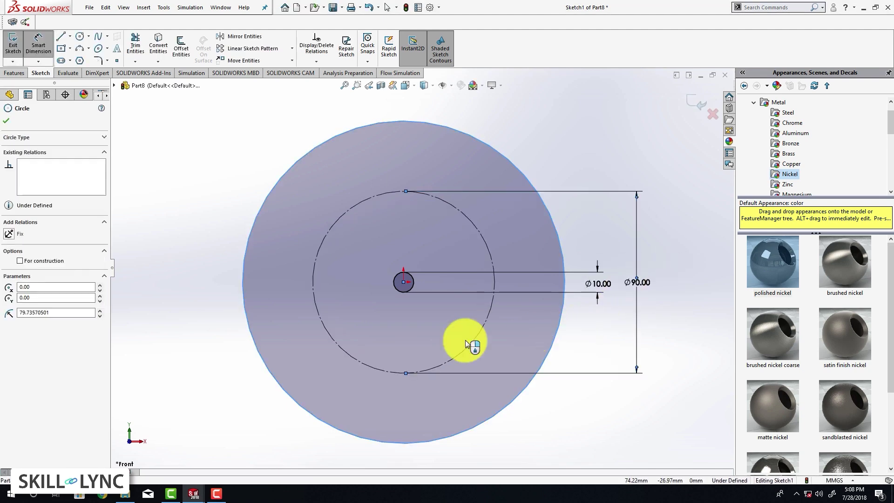
{"action": "left_click", "coordinate": [211, 309]}
{"action": "type", "text": "200mm"}
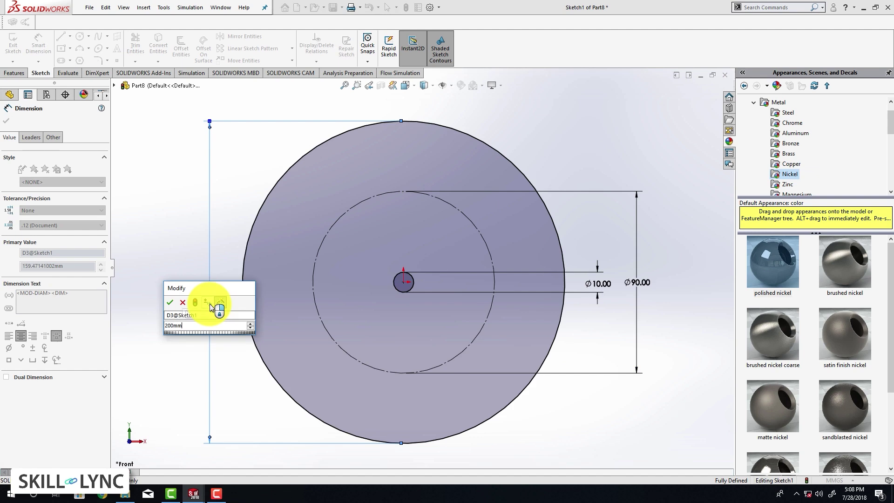
{"action": "key", "text": "Return"}
{"action": "scroll", "coordinate": [359, 239], "scroll_direction": "up", "scroll_amount": 3}
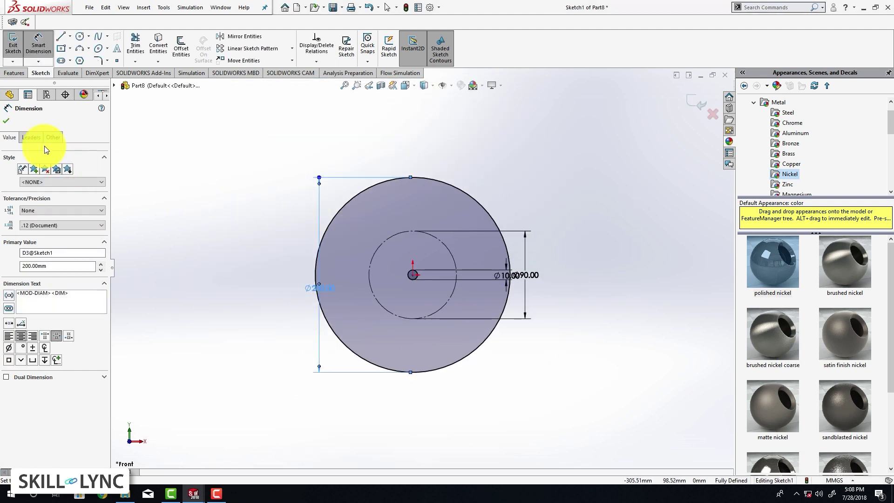
{"action": "left_click", "coordinate": [6, 120]}
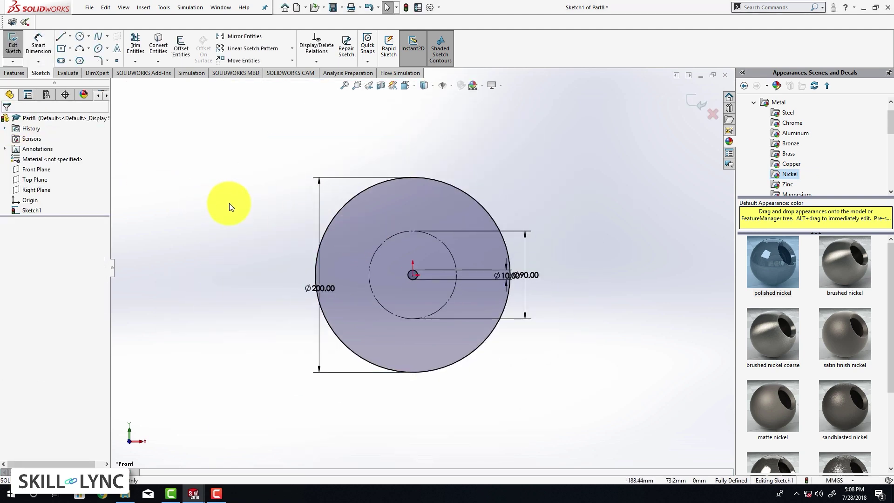
Step: Draw a horizontal line from the middle circle's left point to the outer circle's edge
{"action": "left_click", "coordinate": [61, 37]}
{"action": "scroll", "coordinate": [372, 277], "scroll_direction": "down", "scroll_amount": 2}
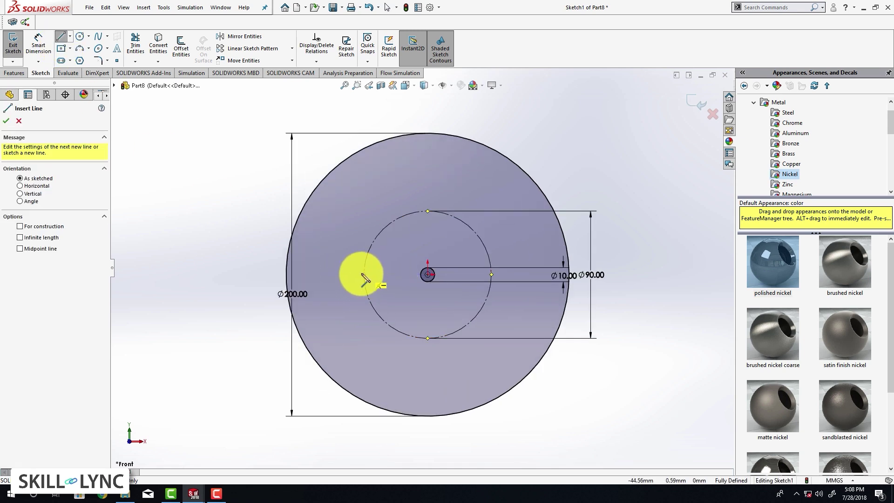
{"action": "left_click", "coordinate": [364, 275]}
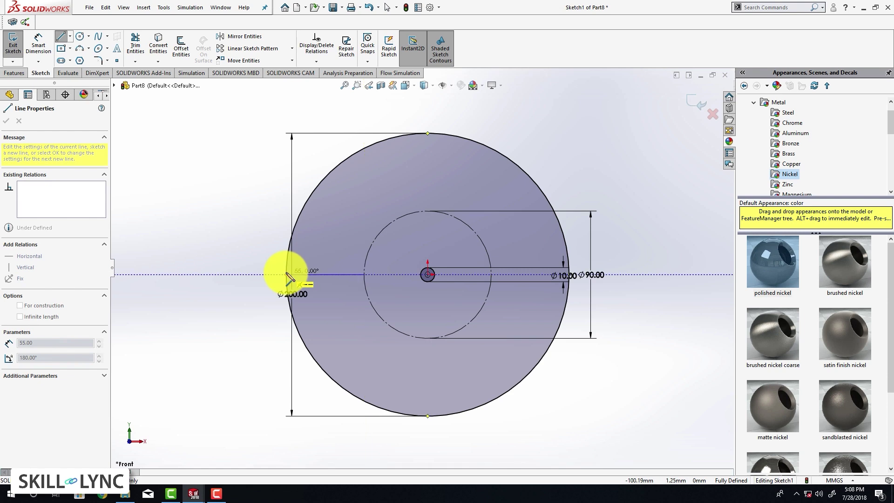
{"action": "double_click", "coordinate": [287, 275]}
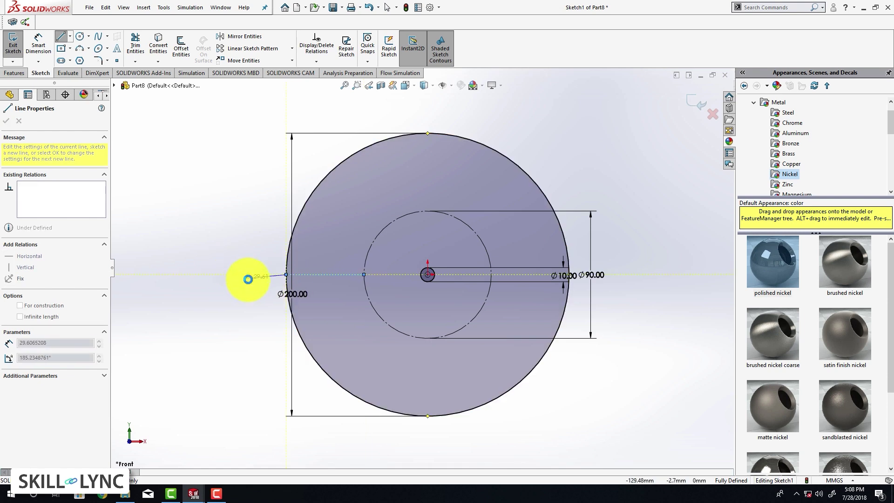
{"action": "key", "text": "Escape"}
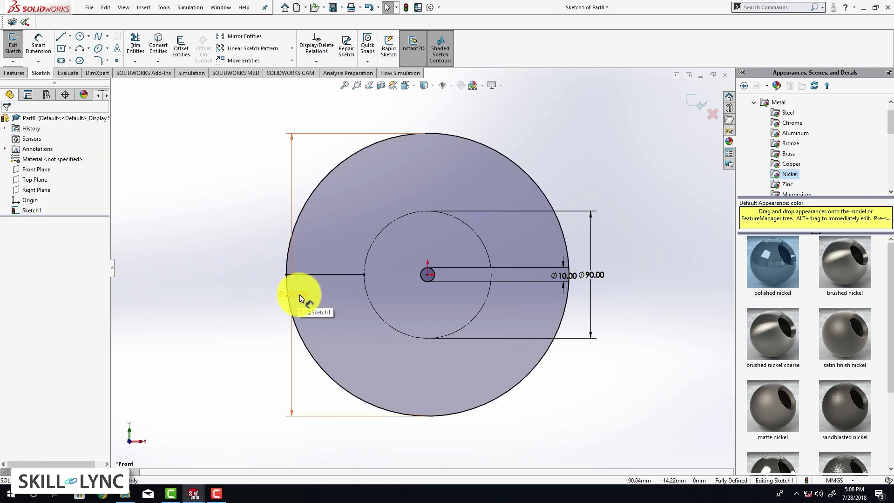
Step: Place the Ø200 dimension on the outer circle and make the horizontal line construction geometry
{"action": "left_click", "coordinate": [148, 280]}
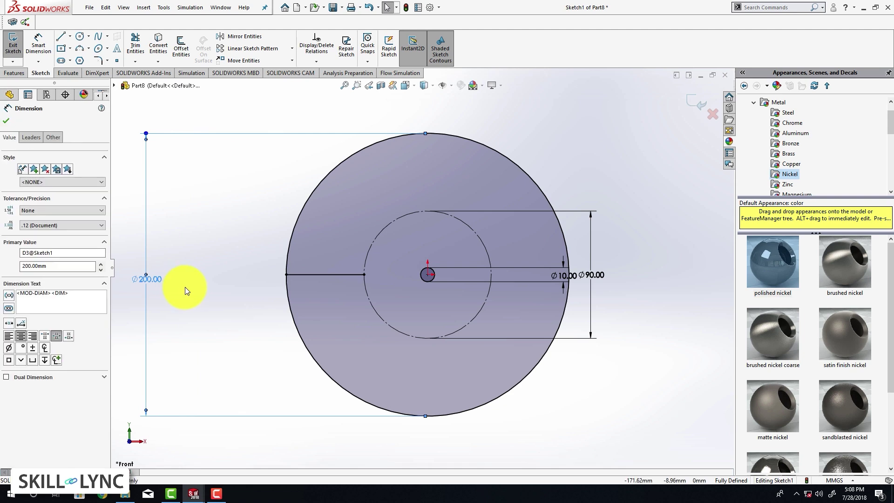
{"action": "right_click", "coordinate": [306, 275]}
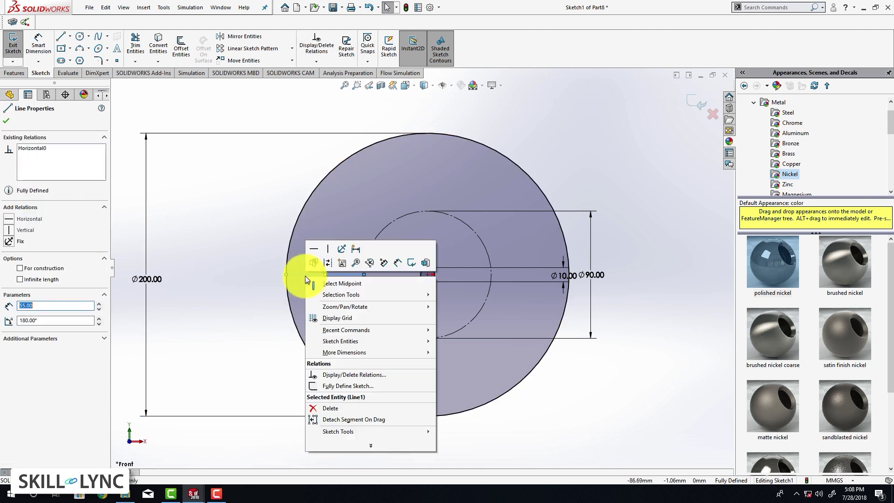
{"action": "left_click", "coordinate": [325, 264]}
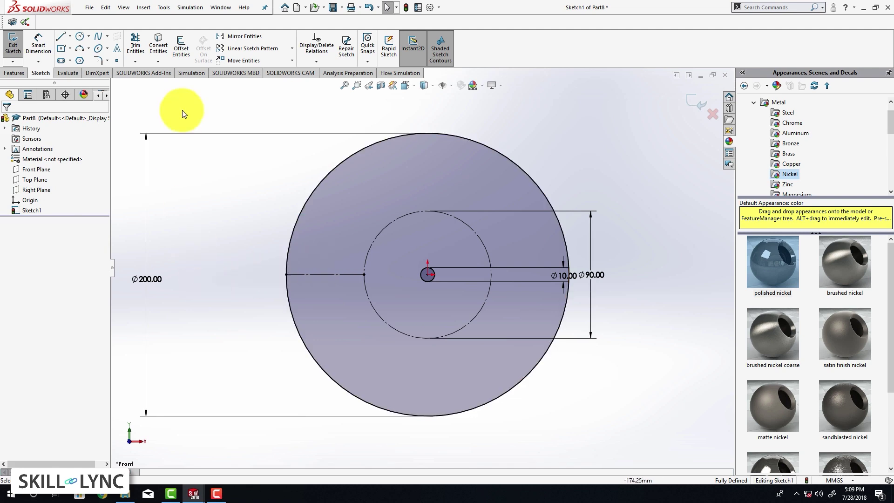
Step: Offset the construction line 5.5 mm bi-directionally with arc end caps to form a slot
{"action": "left_click", "coordinate": [181, 55]}
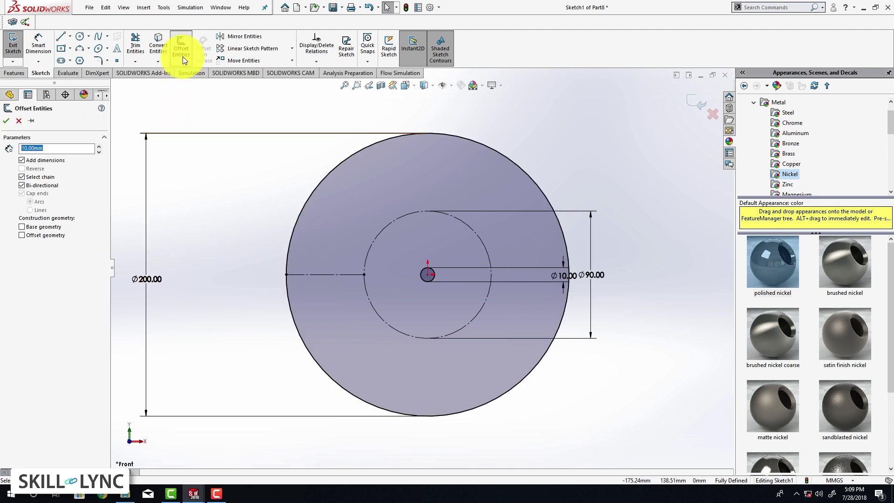
{"action": "left_click", "coordinate": [322, 275]}
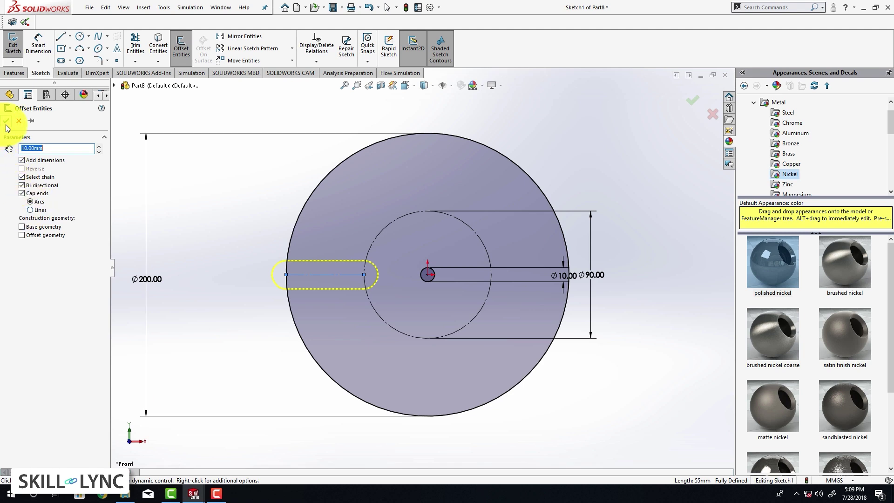
{"action": "type", "text": "5.5"}
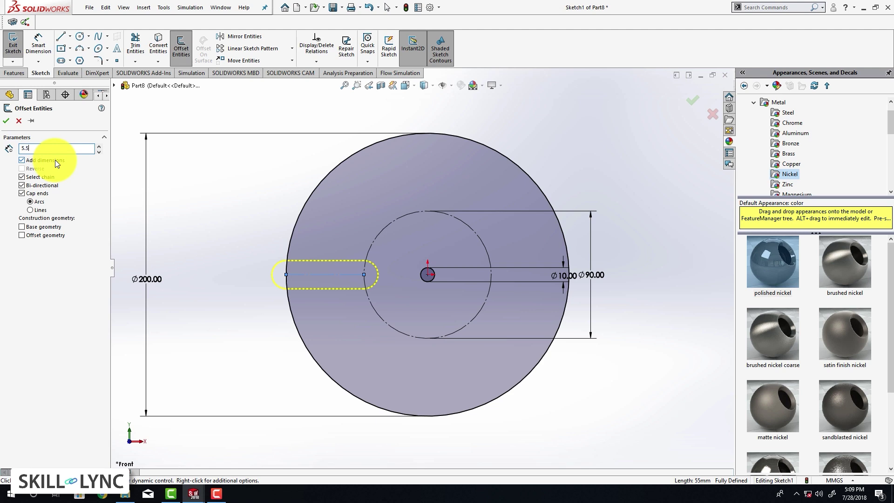
{"action": "key", "text": "Return"}
{"action": "left_click", "coordinate": [6, 121]}
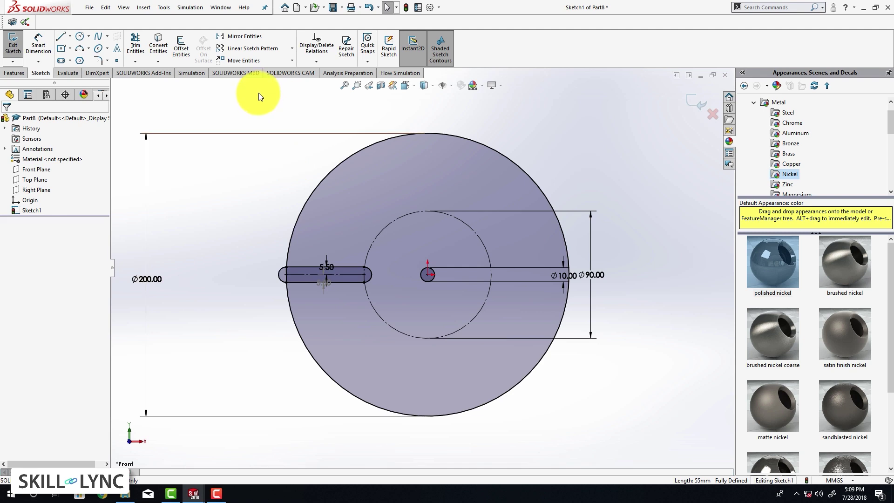
Step: Circular-pattern the slot into 5 equally spaced instances over 360° about the origin
{"action": "left_click", "coordinate": [292, 49]}
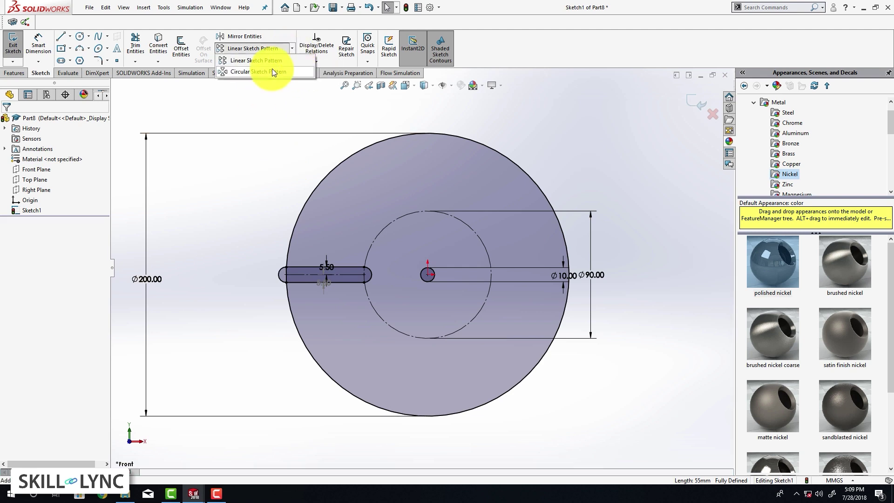
{"action": "left_click", "coordinate": [272, 72]}
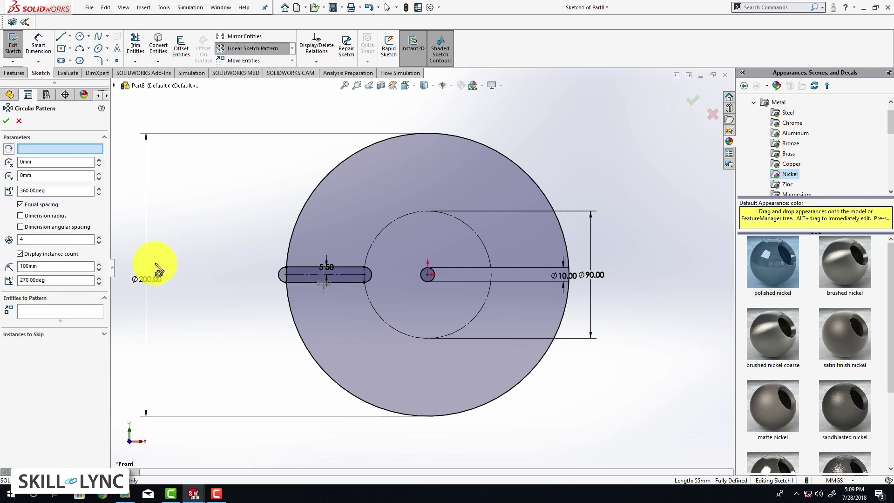
{"action": "scroll", "coordinate": [359, 245], "scroll_direction": "down", "scroll_amount": 5}
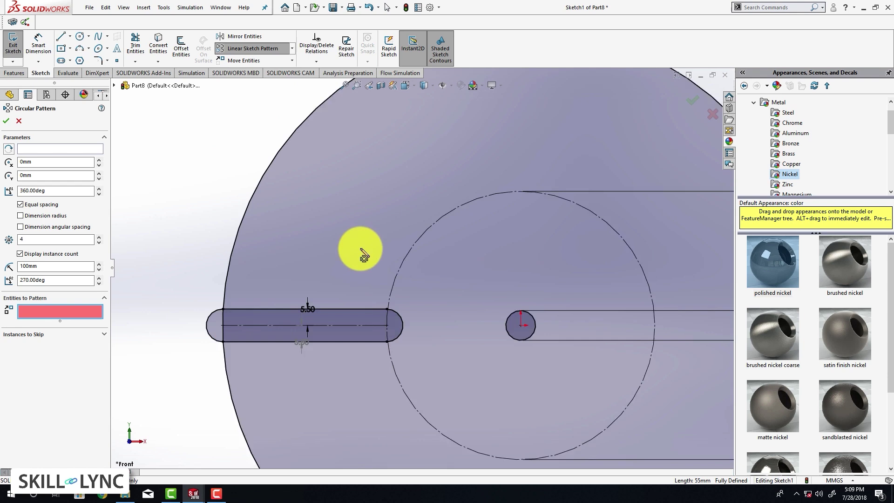
{"action": "left_click", "coordinate": [345, 339]}
{"action": "scroll", "coordinate": [413, 279], "scroll_direction": "up", "scroll_amount": 5}
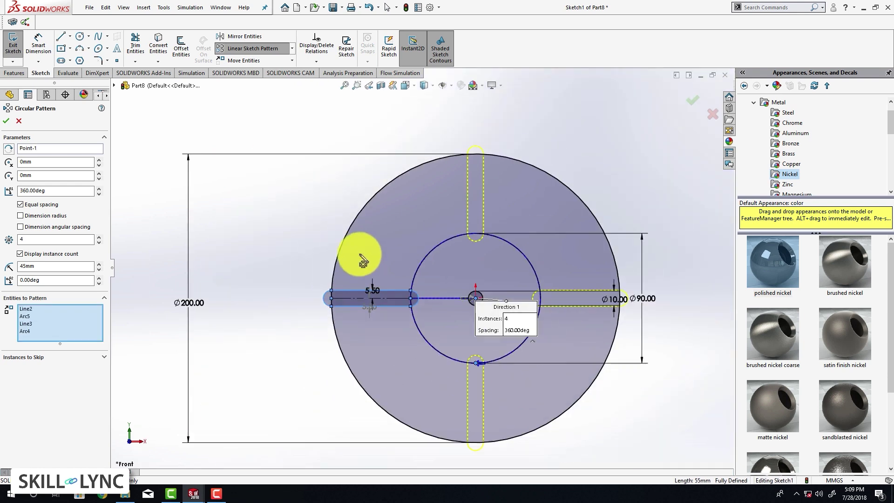
{"action": "left_click", "coordinate": [99, 237]}
{"action": "left_click", "coordinate": [6, 121]}
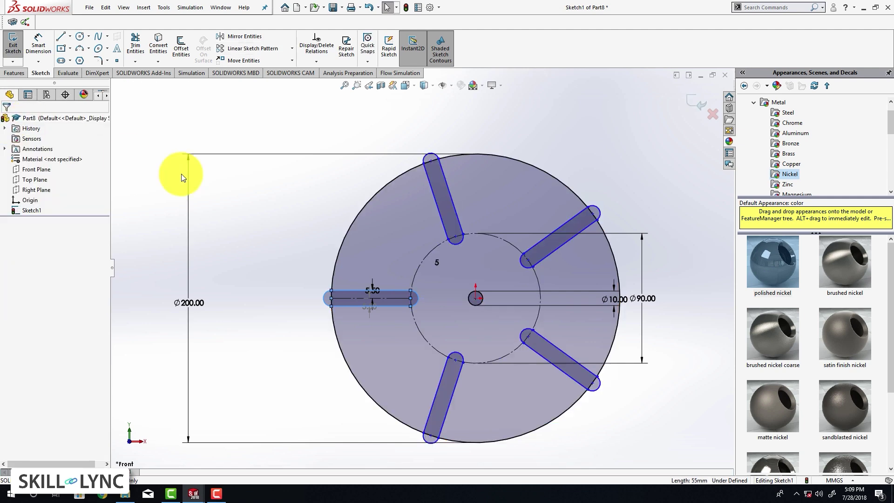
{"action": "scroll", "coordinate": [414, 186], "scroll_direction": "up", "scroll_amount": 3}
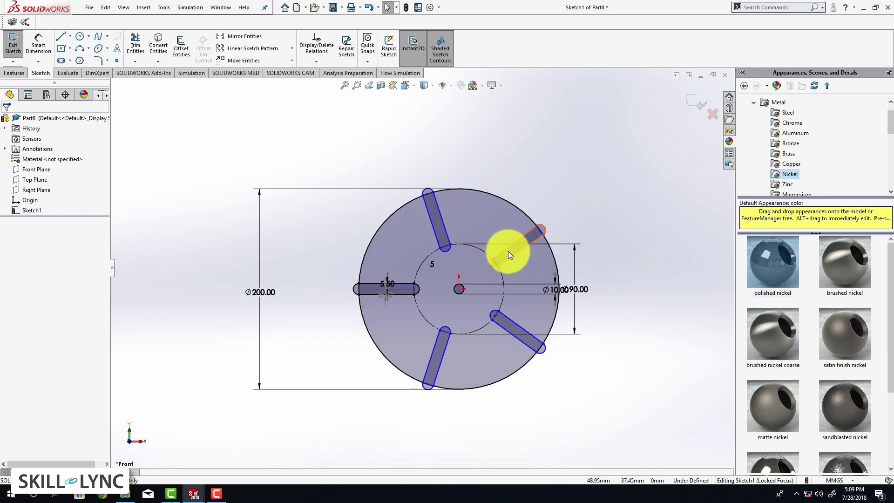
Step: Make the slot pattern's centre point coincident with the sketch origin
{"action": "left_click_drag", "start_coordinate": [507, 250], "coordinate": [544, 228]}
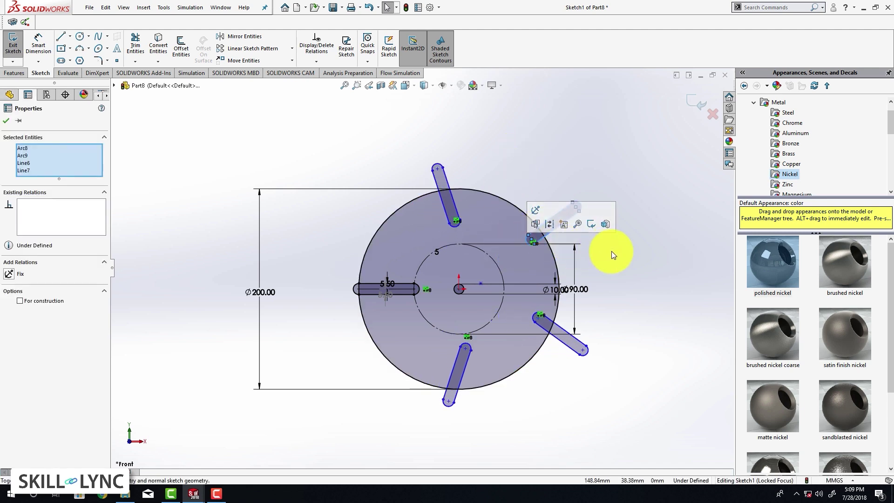
{"action": "left_click", "coordinate": [481, 283]}
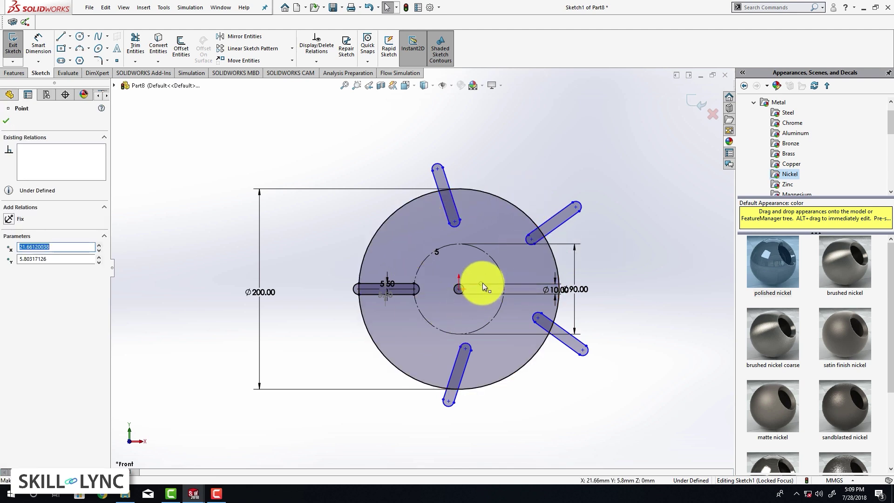
{"action": "left_click", "coordinate": [458, 288], "text": "ctrl"}
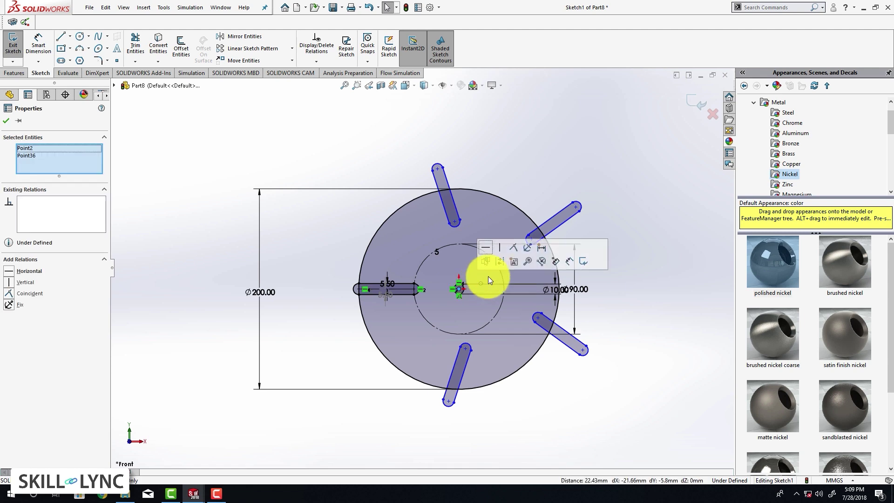
{"action": "left_click", "coordinate": [513, 247]}
{"action": "left_click", "coordinate": [585, 312]}
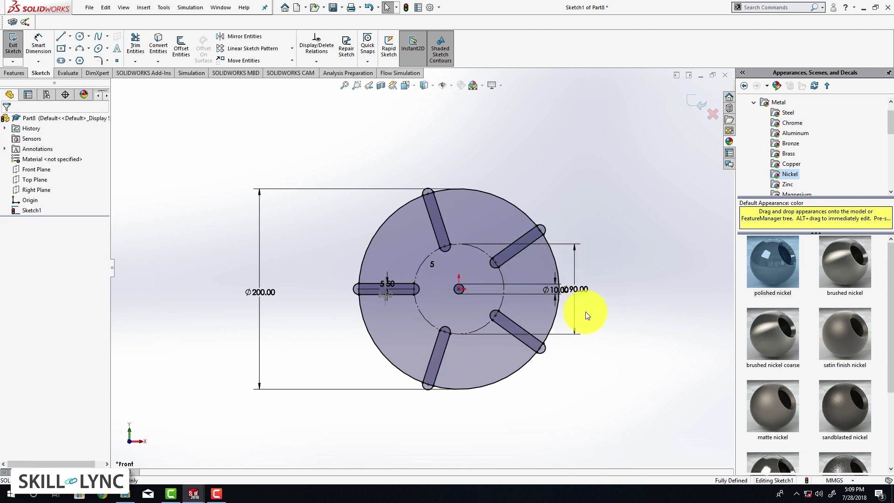
{"action": "scroll", "coordinate": [455, 375], "scroll_direction": "down", "scroll_amount": 2}
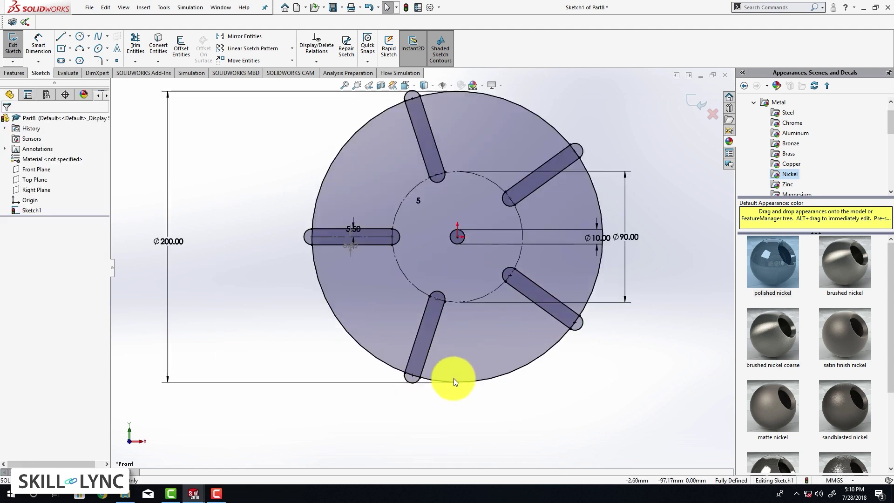
{"action": "scroll", "coordinate": [453, 378], "scroll_direction": "down", "scroll_amount": 2}
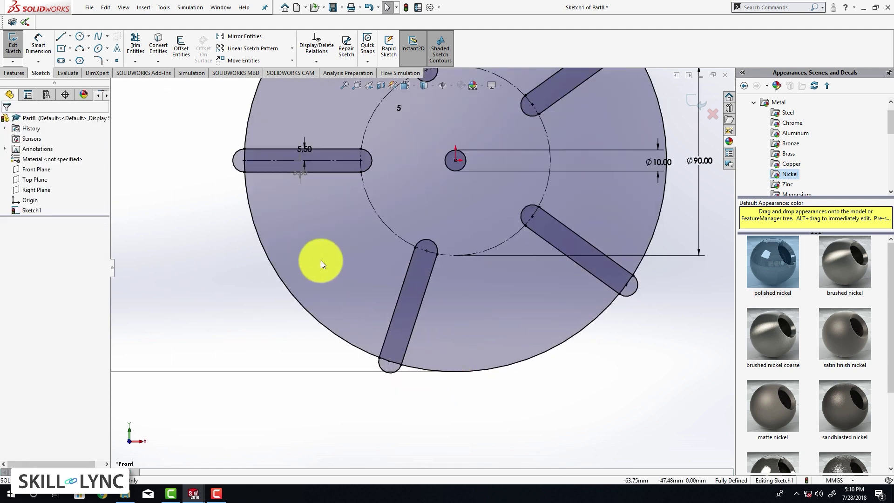
Step: Power-trim the outer slot ends and rim arcs on the lower, lower-right, upper-right and upper-left slots
{"action": "left_click", "coordinate": [135, 46]}
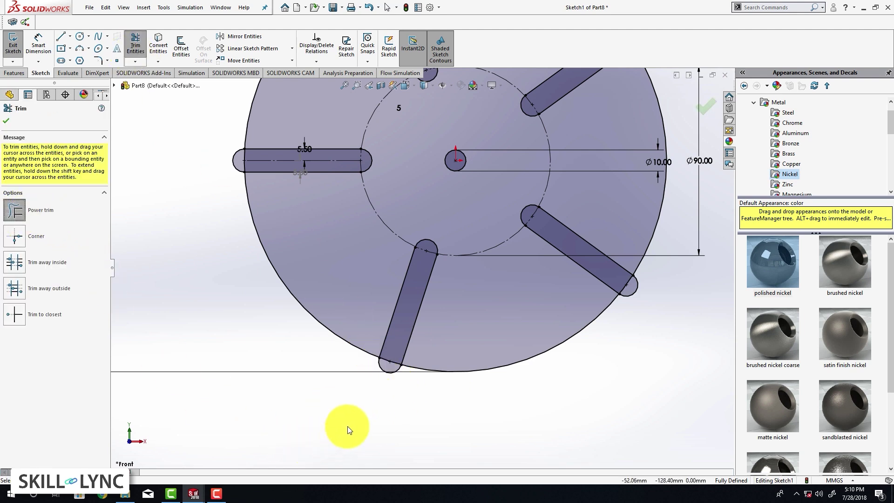
{"action": "left_click_drag", "start_coordinate": [379, 390], "coordinate": [385, 355]}
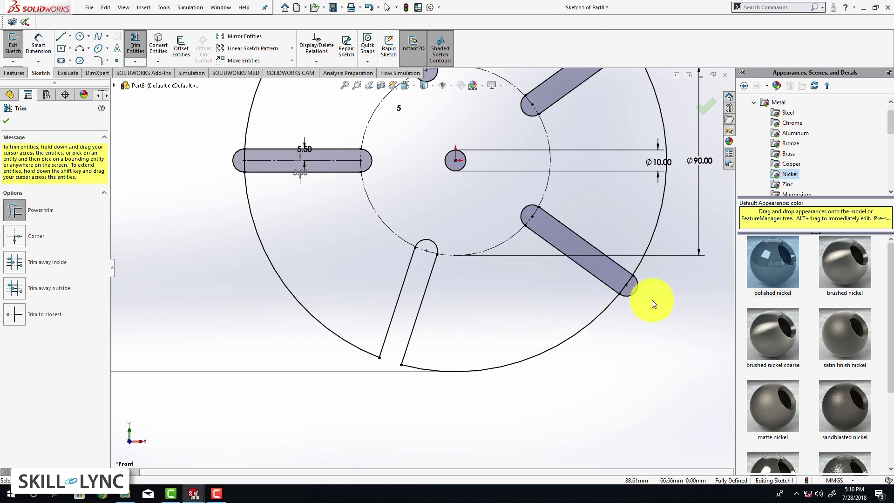
{"action": "mouse_move", "coordinate": [652, 304]}
{"action": "left_mouse_down"}
{"action": "mouse_move", "coordinate": [618, 282]}
{"action": "mouse_move", "coordinate": [610, 256]}
{"action": "left_mouse_up"}
{"action": "scroll", "coordinate": [514, 140], "scroll_direction": "up", "scroll_amount": 3}
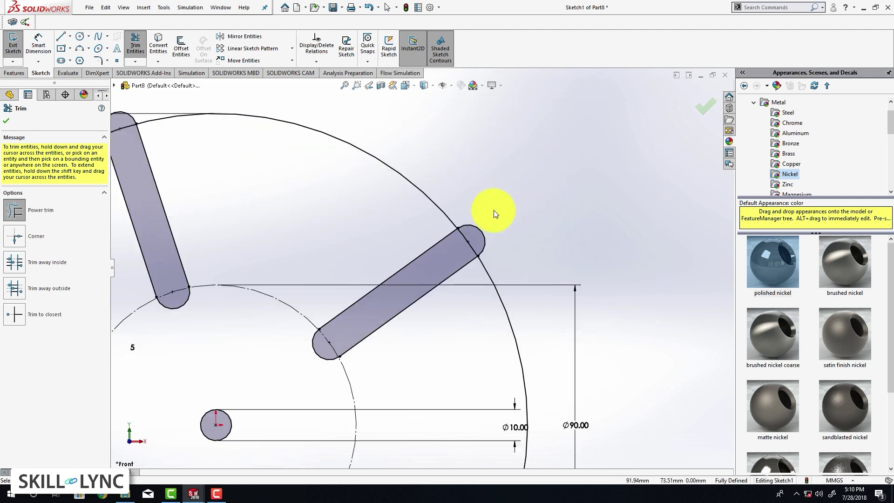
{"action": "left_click_drag", "start_coordinate": [494, 214], "coordinate": [463, 240]}
{"action": "scroll", "coordinate": [289, 232], "scroll_direction": "up", "scroll_amount": 5}
{"action": "scroll", "coordinate": [319, 232], "scroll_direction": "down", "scroll_amount": 5}
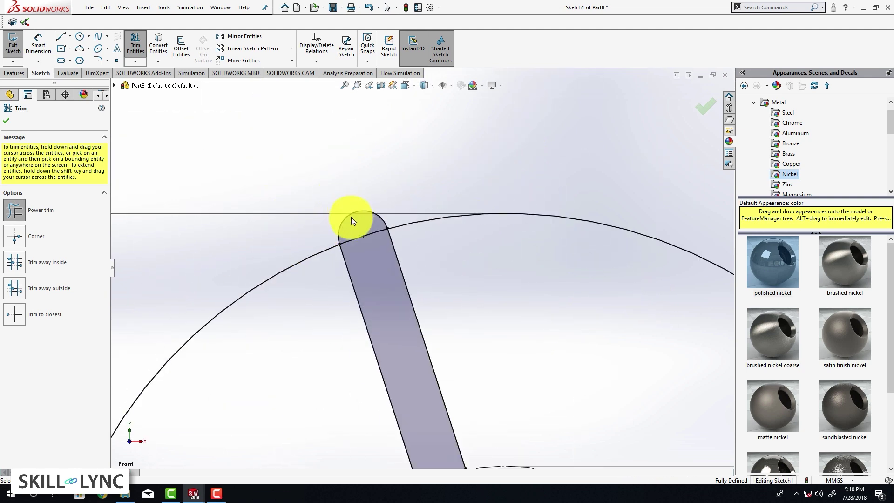
{"action": "mouse_move", "coordinate": [351, 217]}
{"action": "left_mouse_down"}
{"action": "mouse_move", "coordinate": [381, 271]}
{"action": "mouse_move", "coordinate": [393, 240]}
{"action": "left_mouse_up"}
{"action": "scroll", "coordinate": [356, 349], "scroll_direction": "up", "scroll_amount": 5}
{"action": "scroll", "coordinate": [333, 379], "scroll_direction": "down", "scroll_amount": 5}
{"action": "scroll", "coordinate": [394, 236], "scroll_direction": "up", "scroll_amount": 2}
{"action": "scroll", "coordinate": [451, 309], "scroll_direction": "up", "scroll_amount": 1}
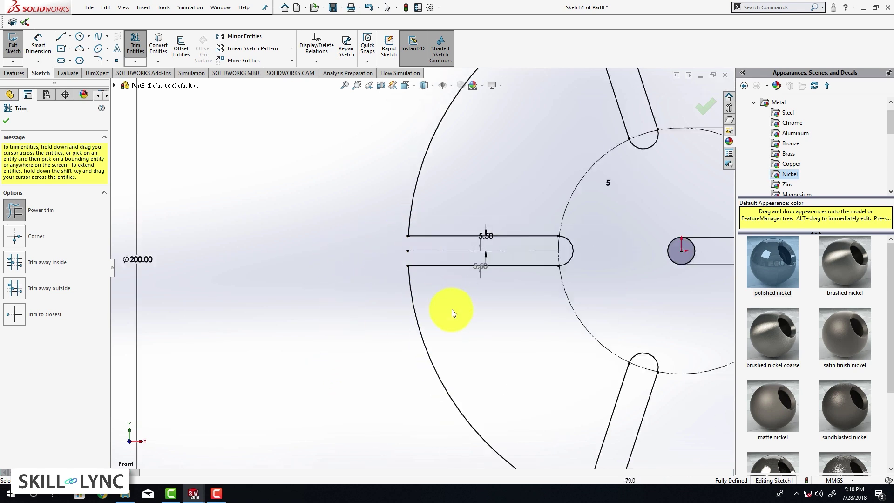
{"action": "scroll", "coordinate": [452, 309], "scroll_direction": "up", "scroll_amount": 3}
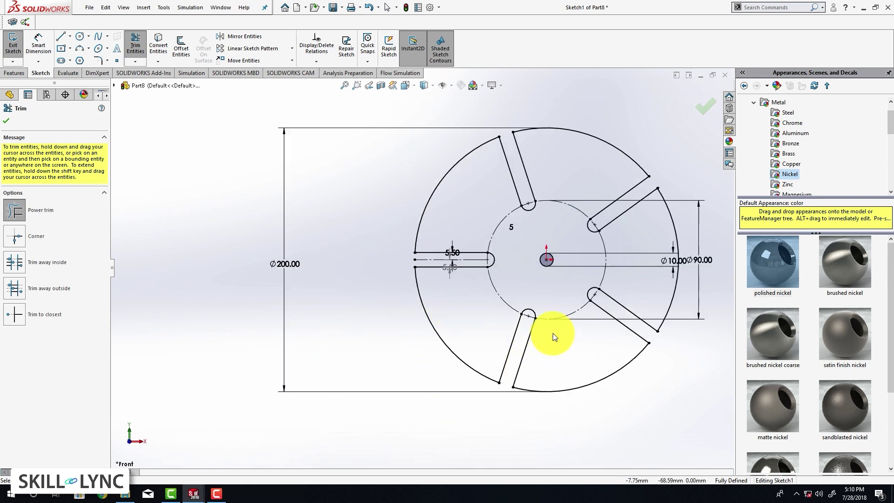
{"action": "left_click", "coordinate": [6, 120]}
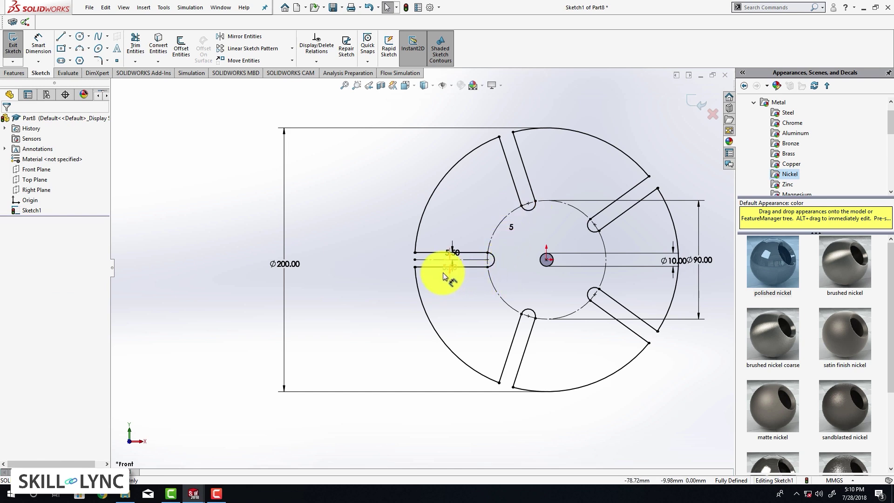
Step: Draw a line along the lower slot and convert it to construction geometry
{"action": "left_click", "coordinate": [60, 36]}
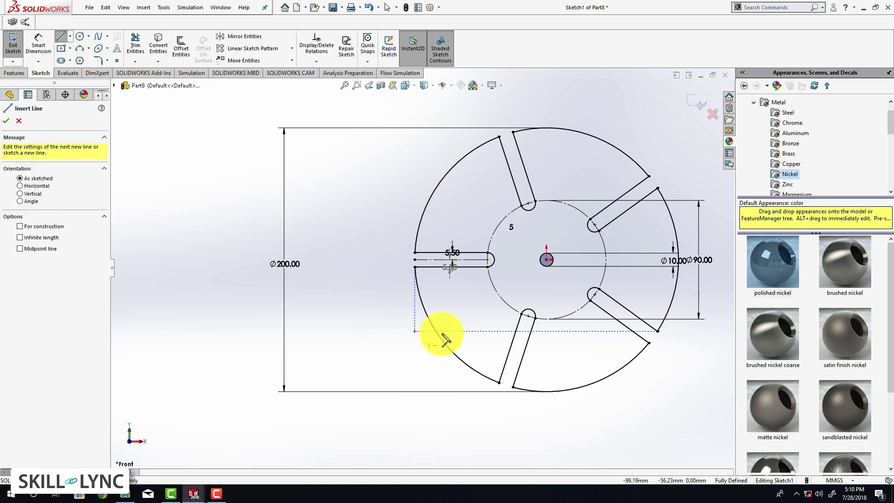
{"action": "left_click", "coordinate": [528, 317]}
{"action": "left_click", "coordinate": [511, 388]}
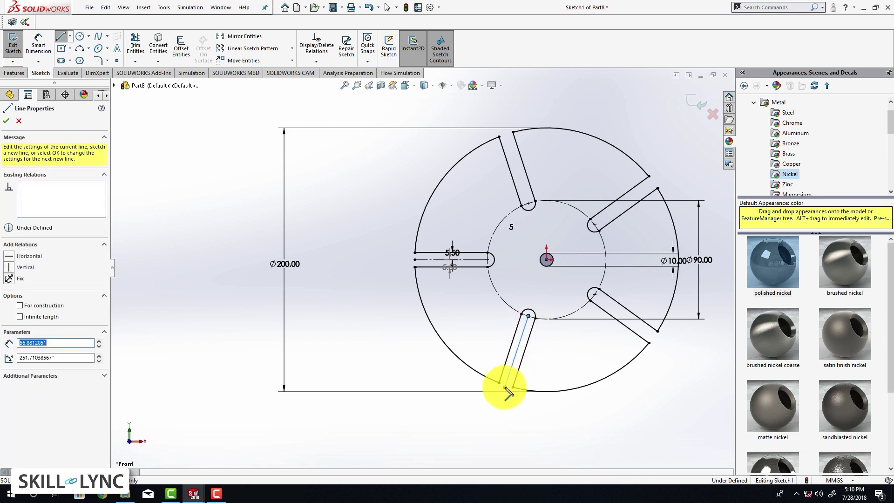
{"action": "key", "text": "Escape"}
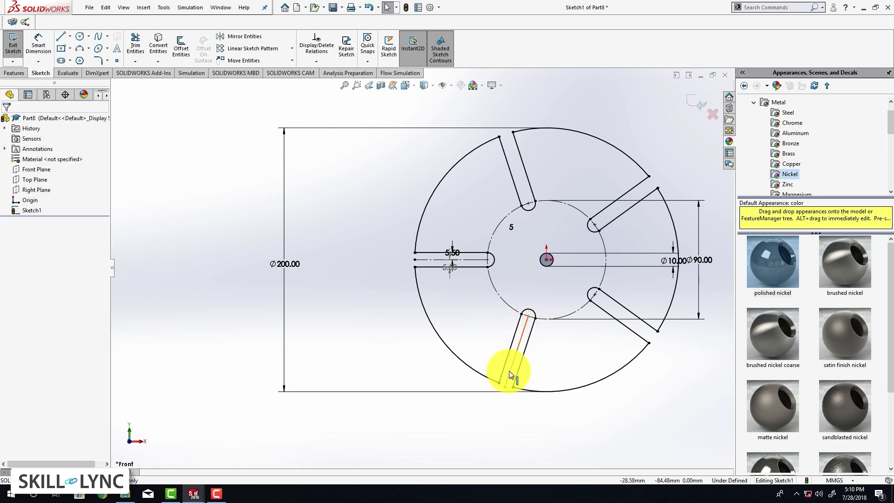
{"action": "left_click", "coordinate": [510, 370]}
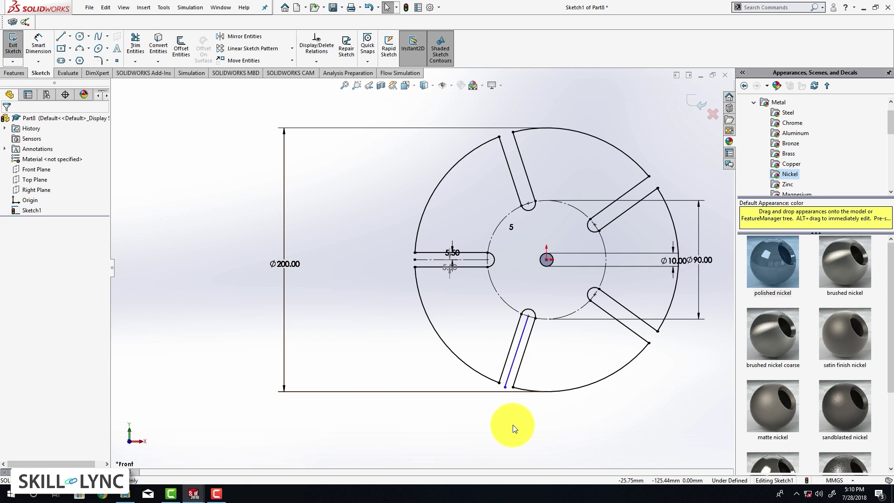
{"action": "right_click", "coordinate": [515, 367]}
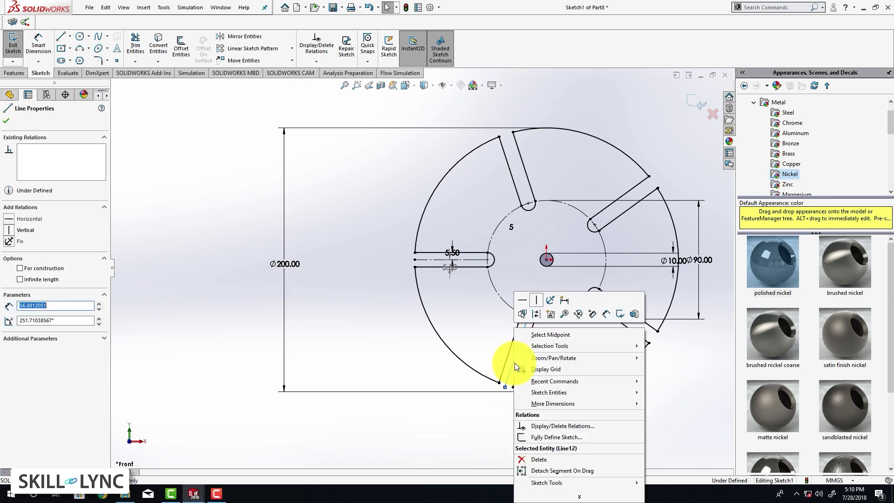
{"action": "left_click", "coordinate": [535, 317]}
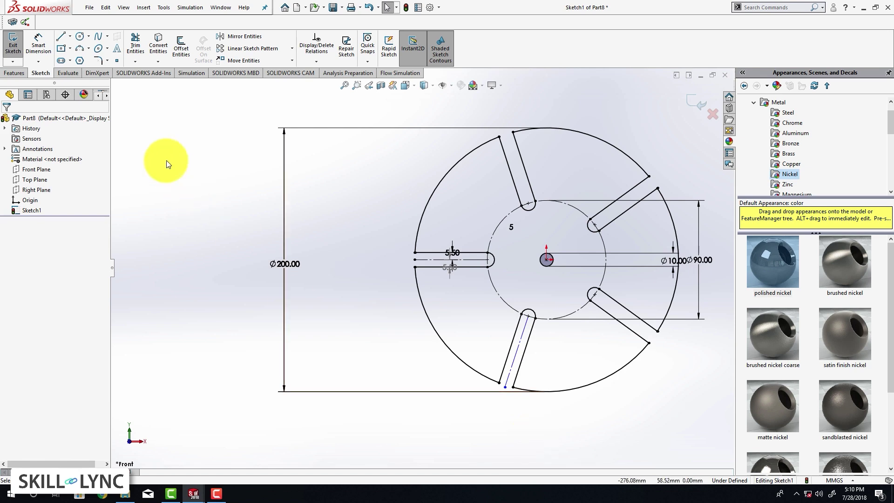
Step: Add a diagonal construction line from the wheel centre toward the lower left
{"action": "left_click", "coordinate": [61, 36]}
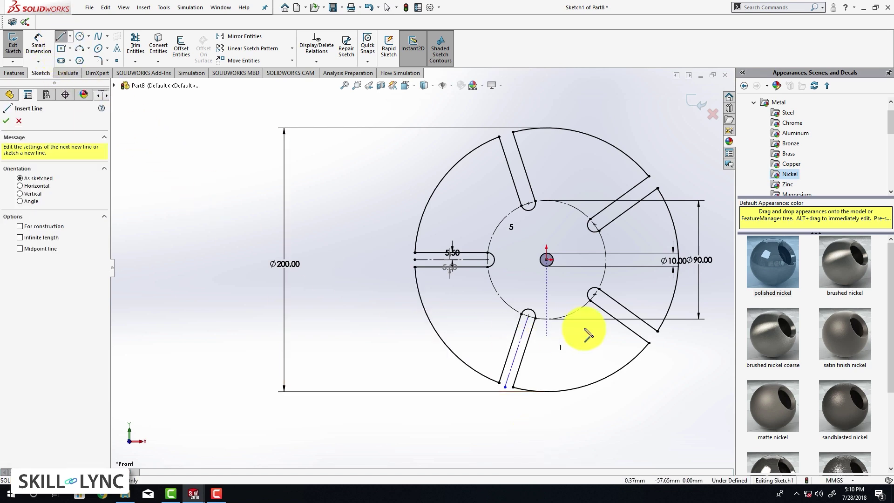
{"action": "left_click", "coordinate": [546, 260]}
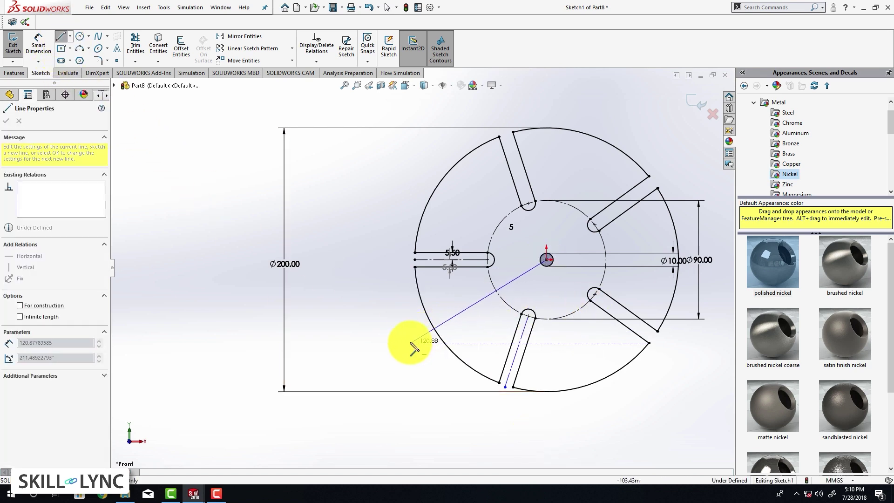
{"action": "key", "text": "Escape"}
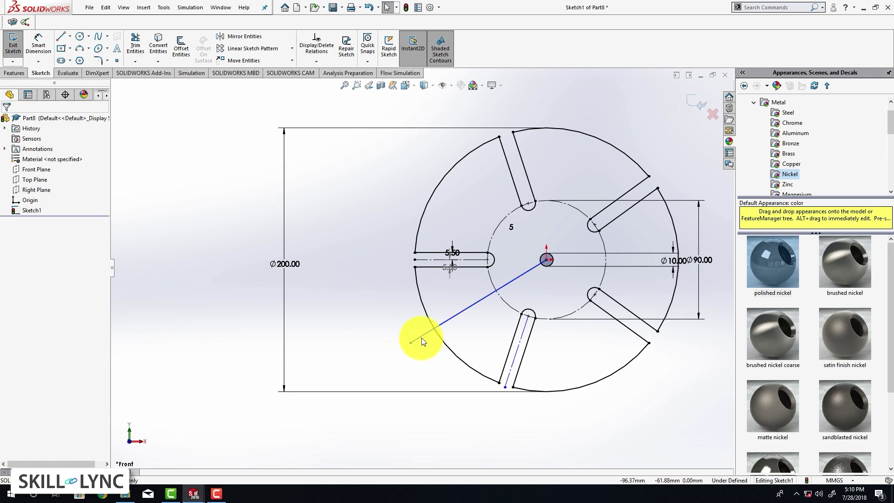
{"action": "left_click", "coordinate": [421, 337]}
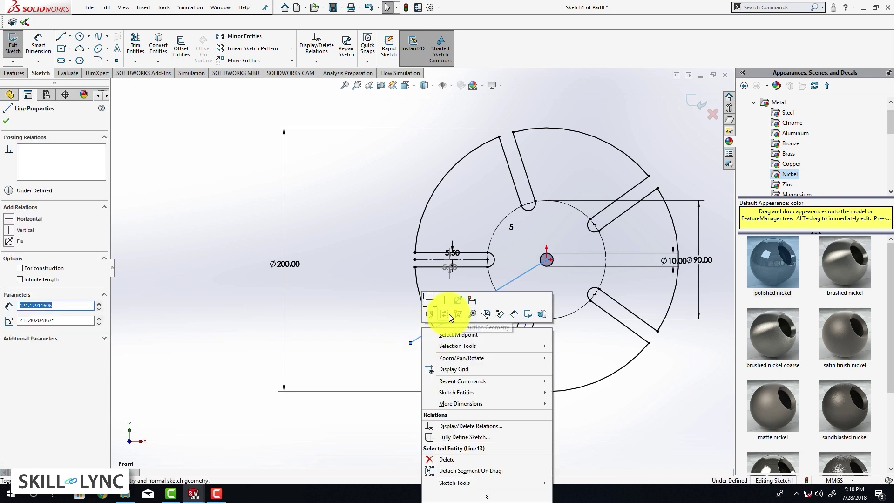
{"action": "left_click", "coordinate": [449, 314]}
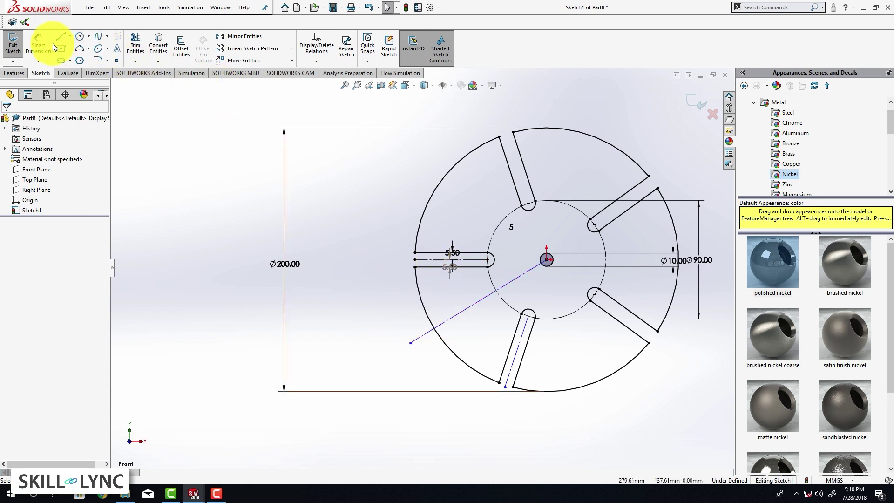
Step: Dimension the left and lower slot centerlines each at 36° from the diagonal construction line
{"action": "left_click", "coordinate": [39, 44]}
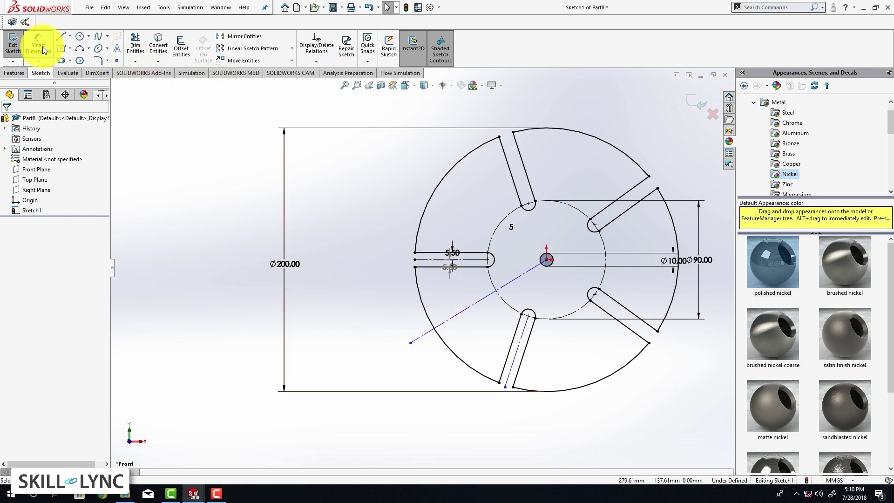
{"action": "left_click", "coordinate": [422, 260]}
{"action": "left_click", "coordinate": [455, 316]}
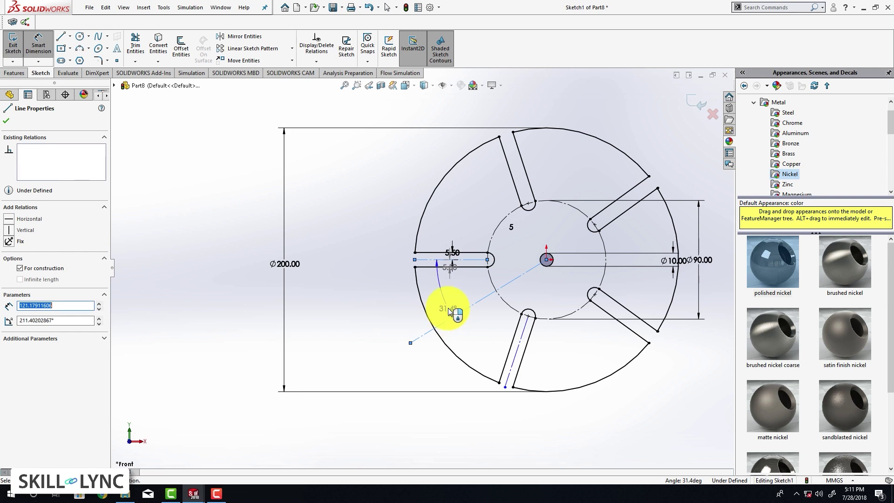
{"action": "left_click", "coordinate": [448, 311]}
{"action": "type", "text": "36"}
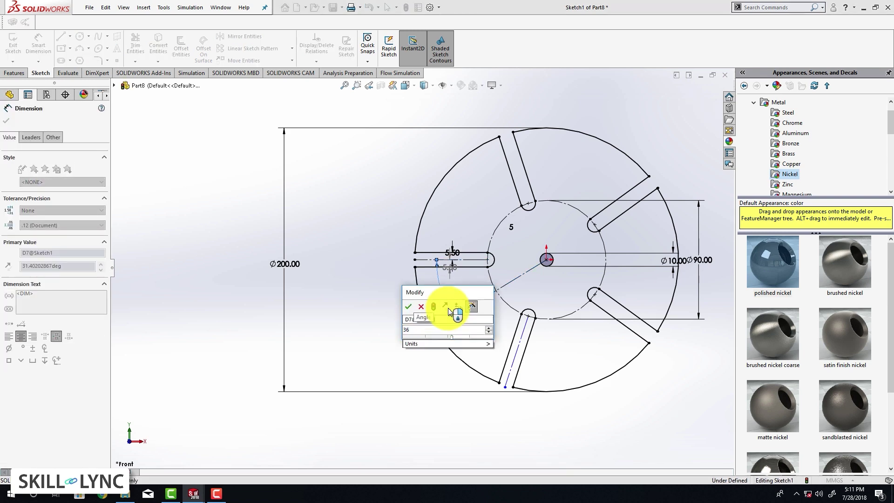
{"action": "key", "text": "Return"}
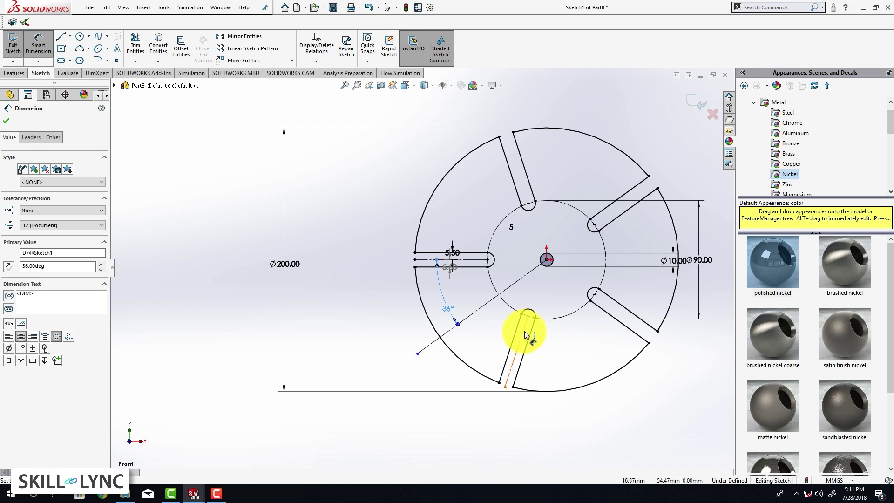
{"action": "left_click", "coordinate": [524, 334]}
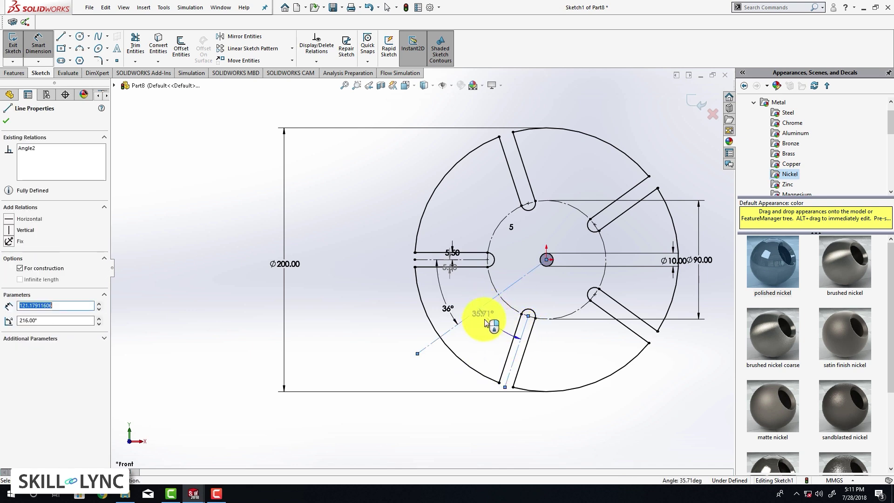
{"action": "left_click", "coordinate": [479, 308]}
{"action": "left_click", "coordinate": [491, 335]}
{"action": "type", "text": "3"}
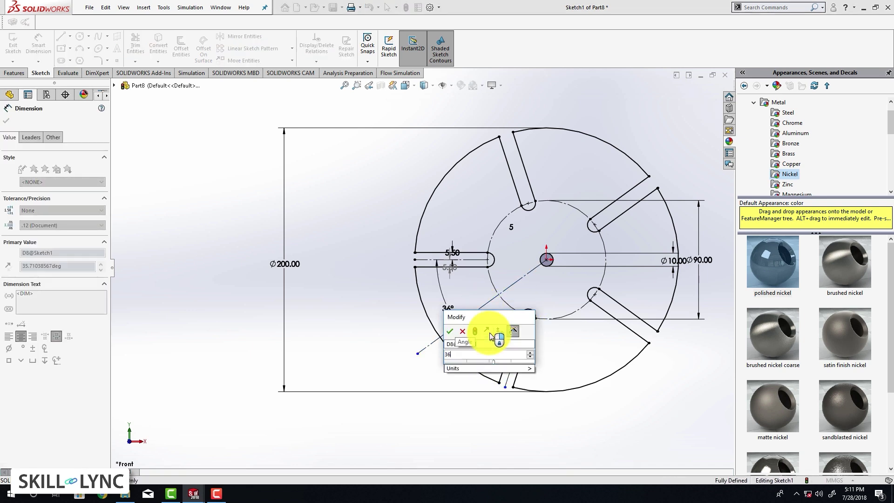
{"action": "type", "text": "6"}
{"action": "key", "text": "Return"}
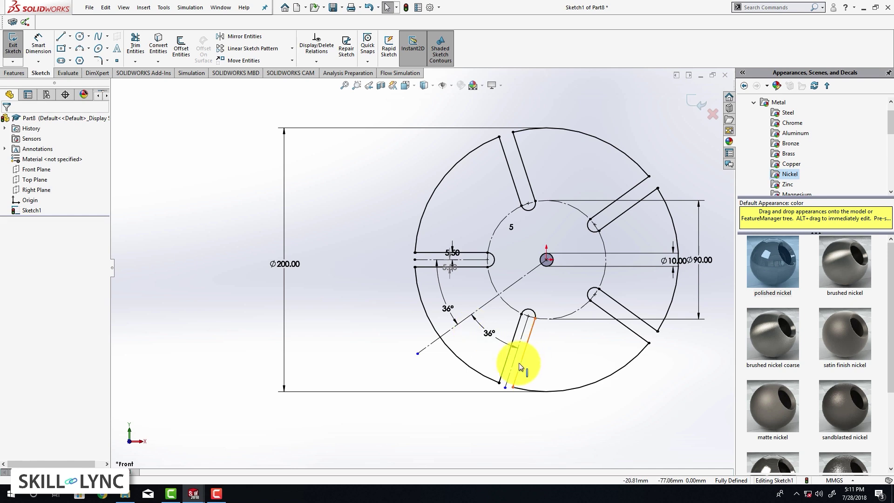
Step: Add an Equal relation between the lower and left slot centerlines
{"action": "left_click", "coordinate": [515, 362]}
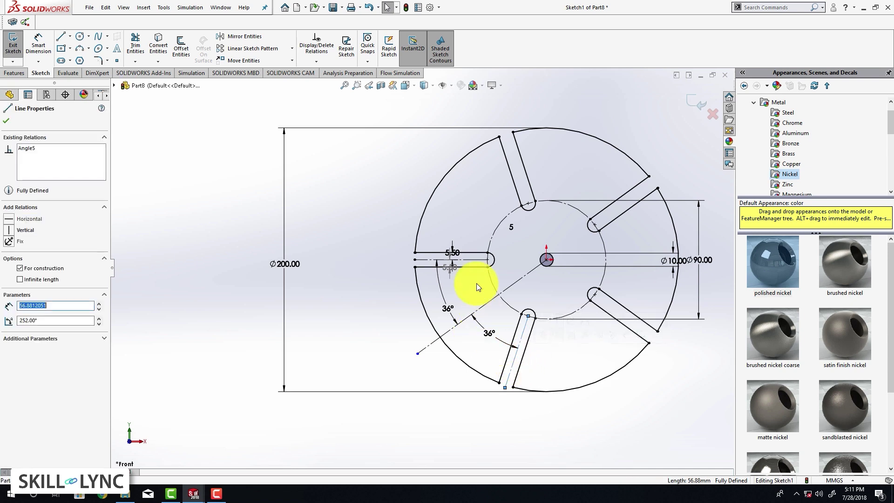
{"action": "left_click", "coordinate": [476, 259]}
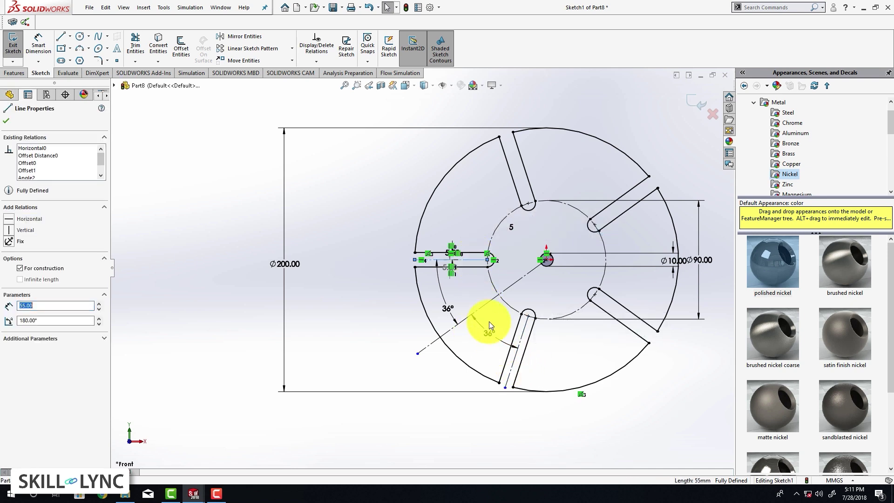
{"action": "left_click", "coordinate": [440, 401]}
{"action": "left_click", "coordinate": [525, 325]}
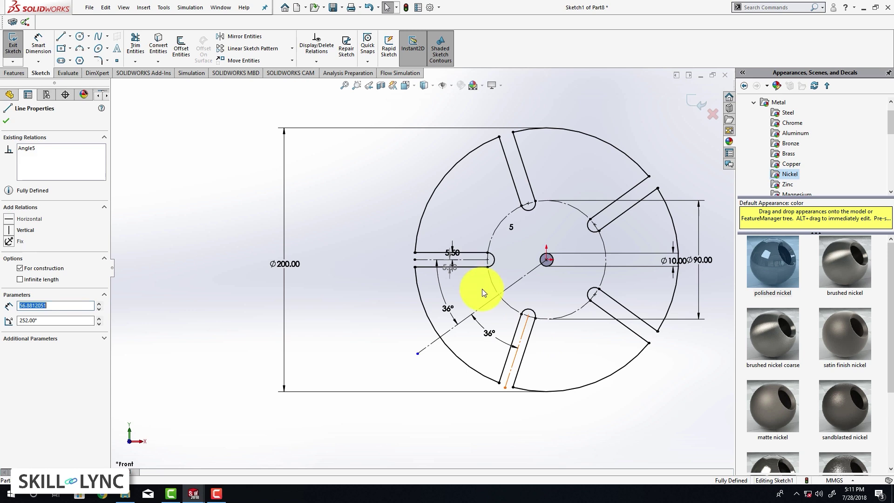
{"action": "left_click", "coordinate": [477, 259], "text": "ctrl"}
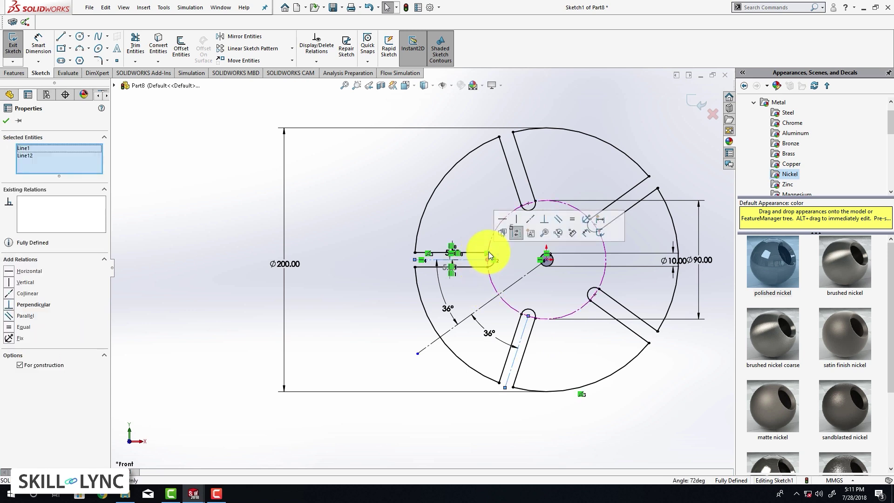
{"action": "left_click", "coordinate": [572, 225]}
{"action": "key", "text": "Escape"}
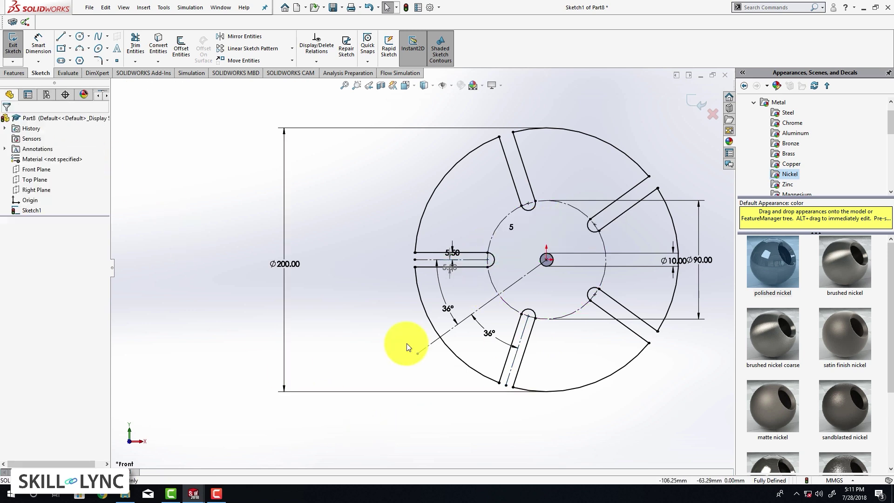
Step: Draw a perimeter circle through the two slot rim ends, tangent to the inner circle
{"action": "left_click", "coordinate": [88, 37]}
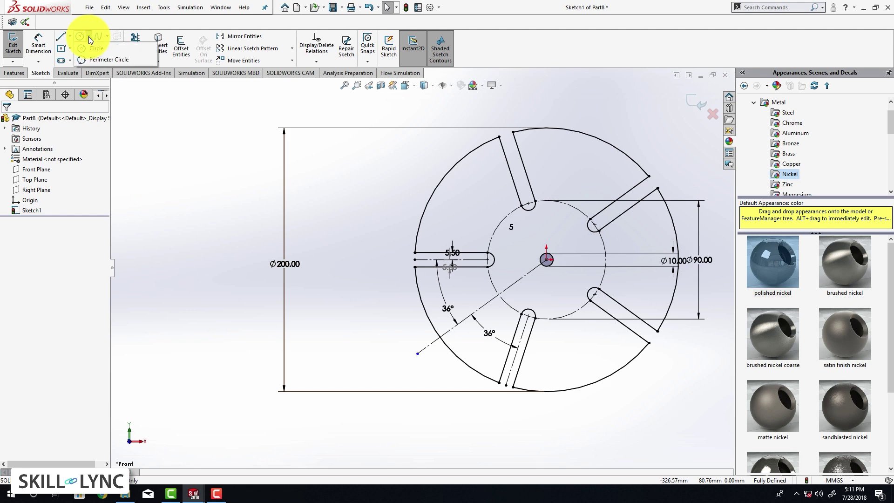
{"action": "left_click", "coordinate": [88, 56]}
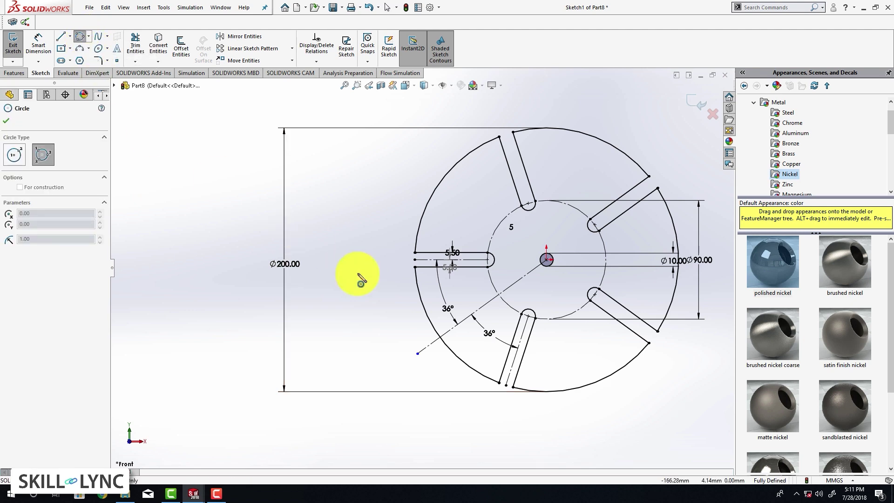
{"action": "left_click", "coordinate": [506, 384]}
{"action": "left_click", "coordinate": [415, 259]}
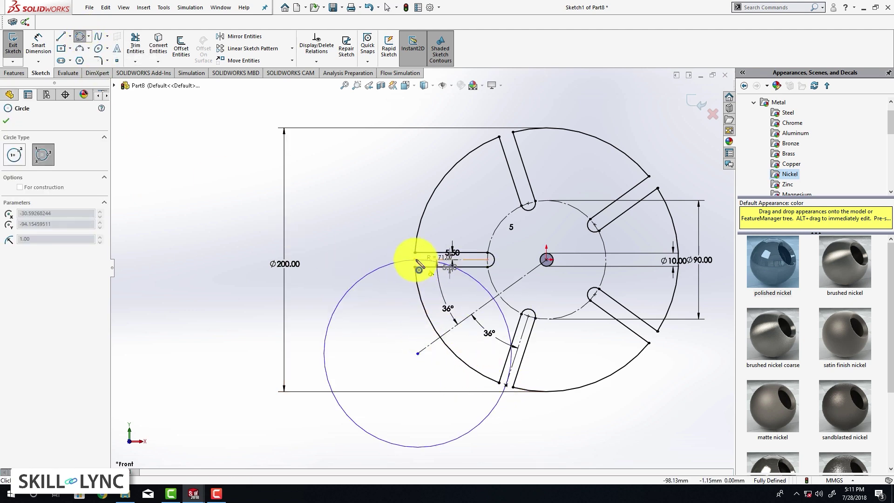
{"action": "left_click", "coordinate": [498, 297]}
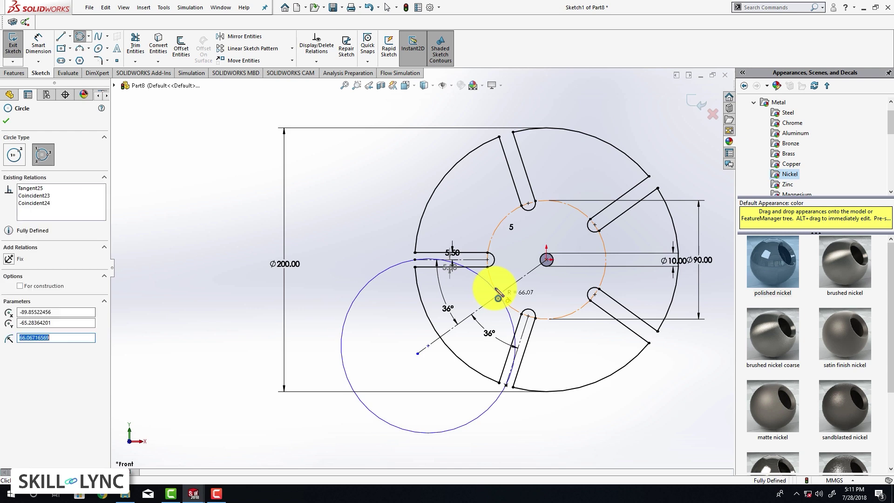
{"action": "key", "text": "Escape"}
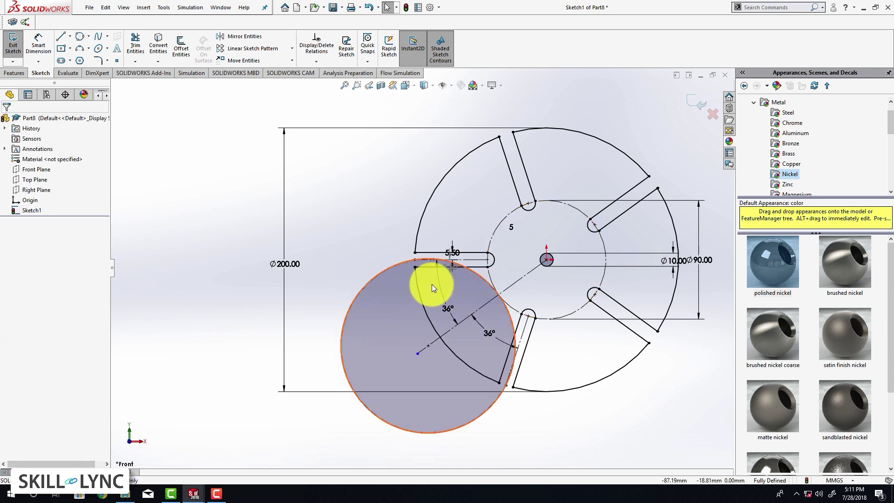
Step: Convert the new perimeter circle to construction geometry
{"action": "right_click", "coordinate": [372, 277]}
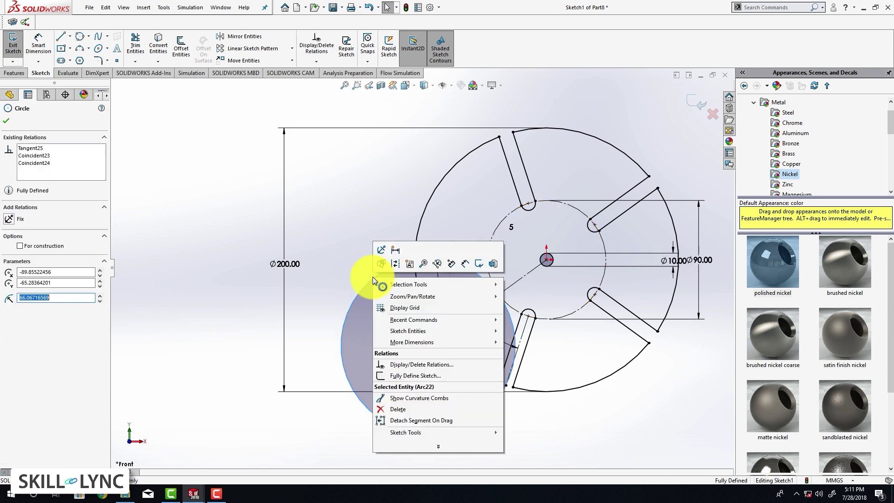
{"action": "left_click", "coordinate": [395, 264]}
{"action": "scroll", "coordinate": [434, 339], "scroll_direction": "down", "scroll_amount": 1}
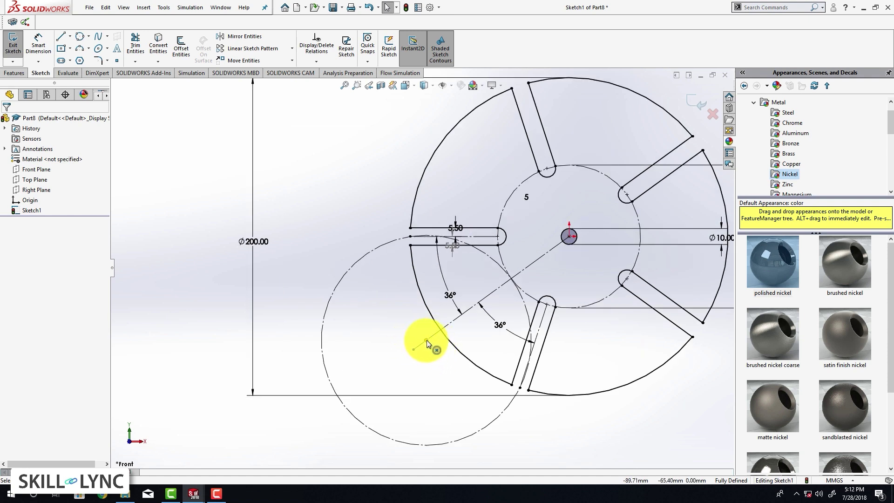
Step: Draw a large circle centred on the diagonal line's end, with a small circle inside it
{"action": "left_click", "coordinate": [80, 38]}
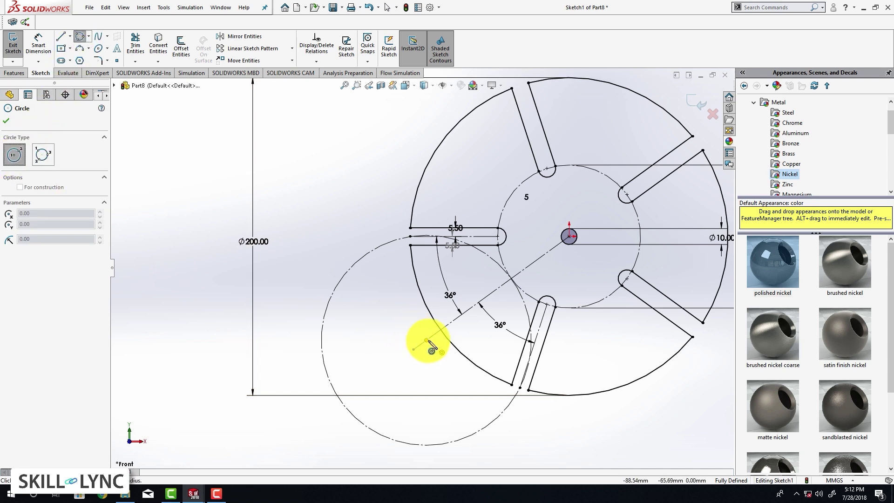
{"action": "left_click_drag", "start_coordinate": [413, 348], "coordinate": [425, 259]}
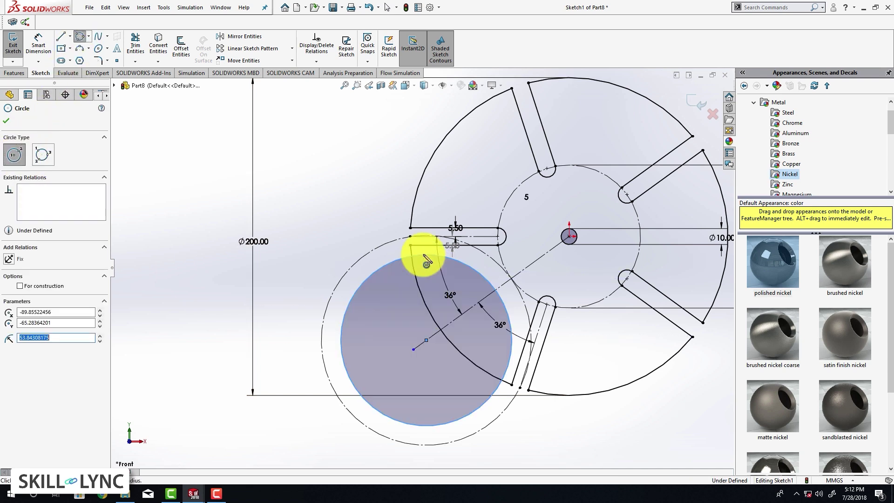
{"action": "left_click_drag", "start_coordinate": [422, 339], "coordinate": [423, 331]}
{"action": "key", "text": "Escape"}
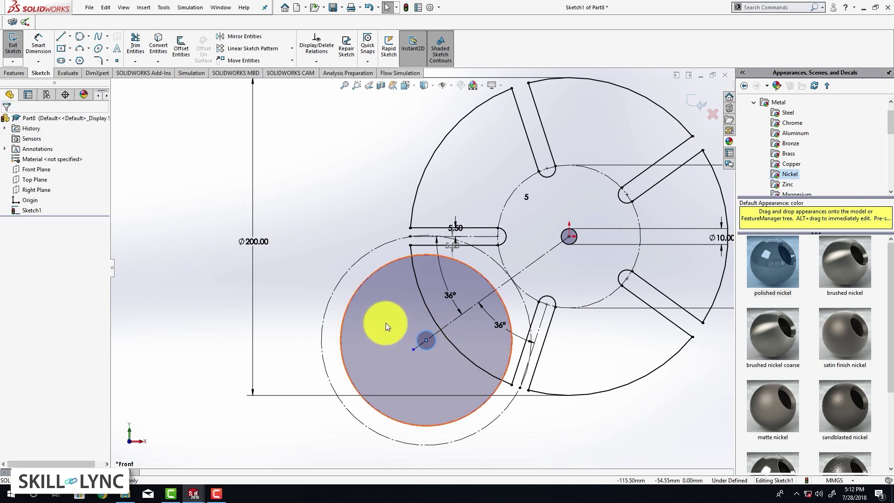
Step: Dimension the small circle at Ø10 and the large shaded circle at Ø106
{"action": "left_click", "coordinate": [38, 48]}
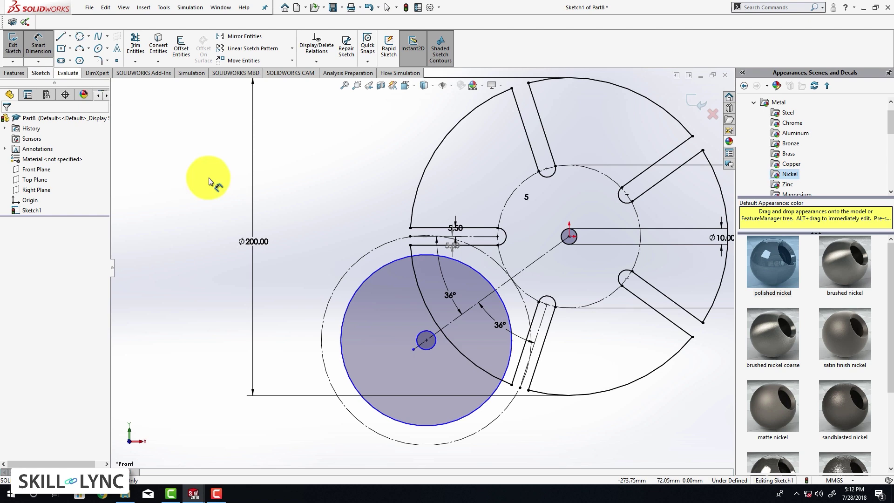
{"action": "left_click", "coordinate": [424, 332]}
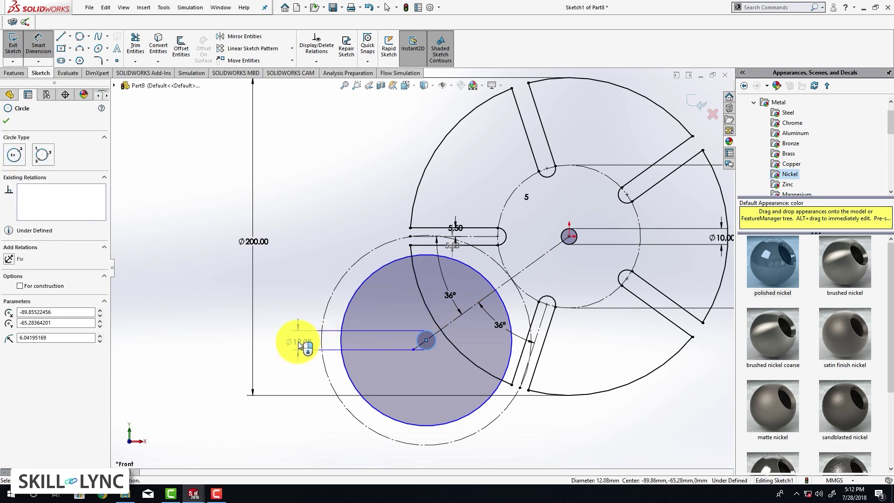
{"action": "left_click", "coordinate": [297, 348]}
{"action": "type", "text": "10.00mm"}
{"action": "key", "text": "Return"}
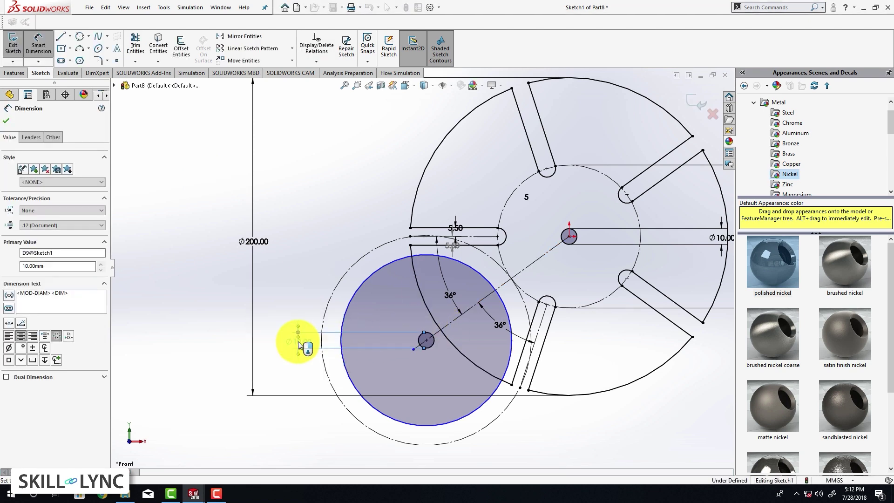
{"action": "left_click", "coordinate": [358, 286]}
{"action": "left_click", "coordinate": [232, 318]}
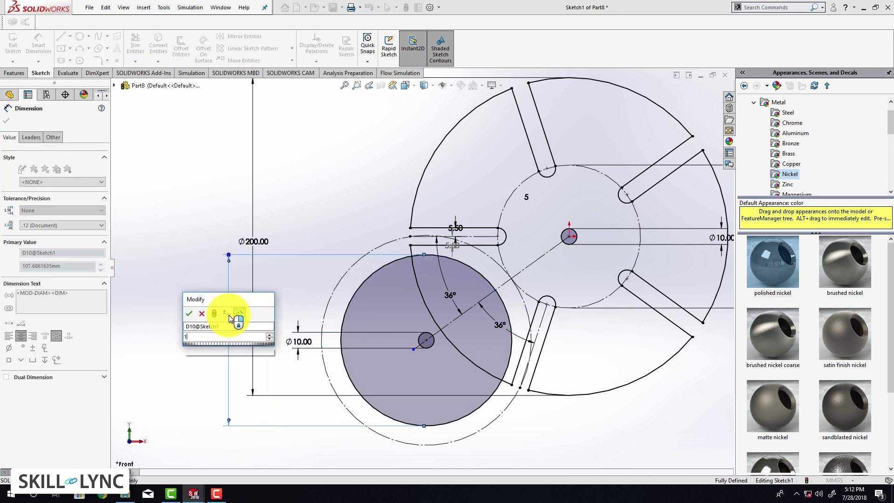
{"action": "type", "text": "106.00m"}
{"action": "type", "text": "m"}
{"action": "key", "text": "Return"}
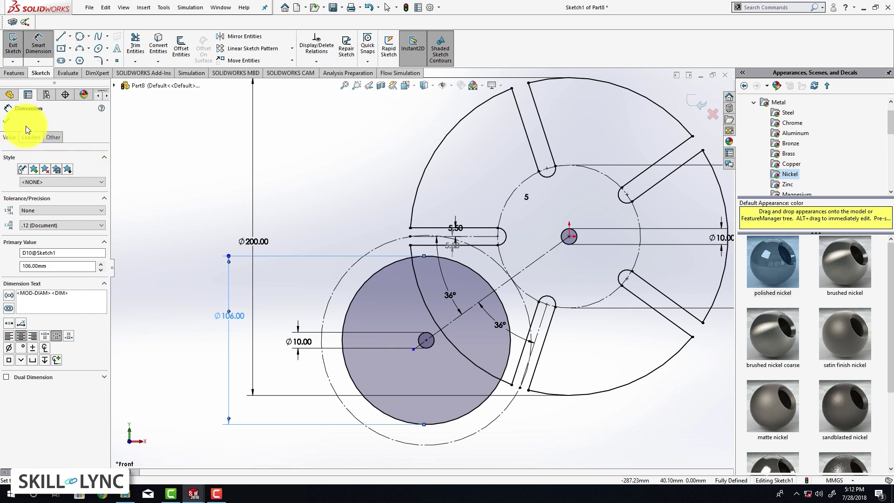
{"action": "left_click", "coordinate": [8, 122]}
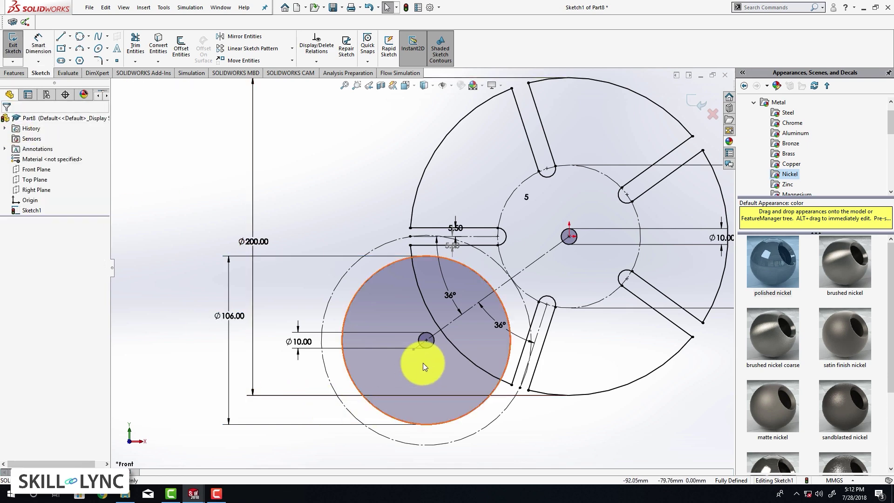
Step: Delete the small Ø10 centre circle
{"action": "right_click", "coordinate": [430, 347]}
{"action": "left_click", "coordinate": [455, 459]}
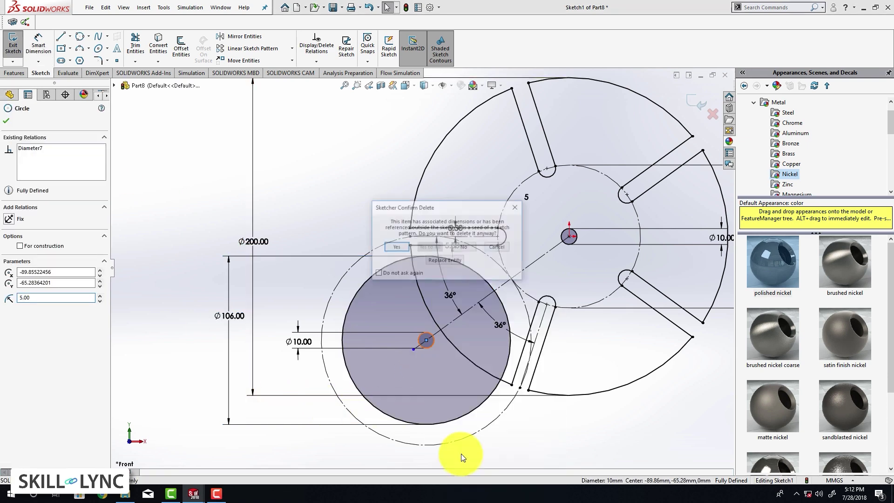
{"action": "left_click", "coordinate": [398, 247]}
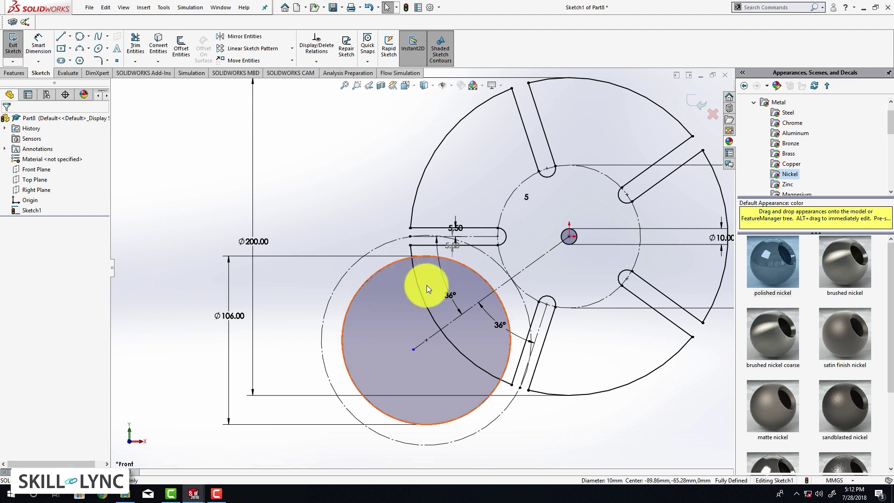
{"action": "scroll", "coordinate": [400, 279], "scroll_direction": "up", "scroll_amount": 2}
{"action": "left_click", "coordinate": [135, 47]}
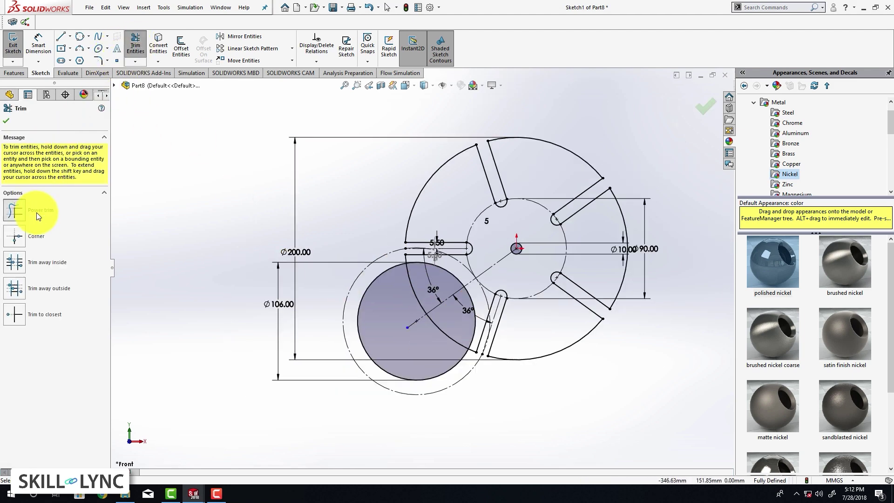
Step: Power-trim the Ø106 circle down to the concave arc between the lower and left slots
{"action": "scroll", "coordinate": [461, 309], "scroll_direction": "up", "scroll_amount": 3}
{"action": "left_click_drag", "start_coordinate": [350, 286], "coordinate": [378, 348]}
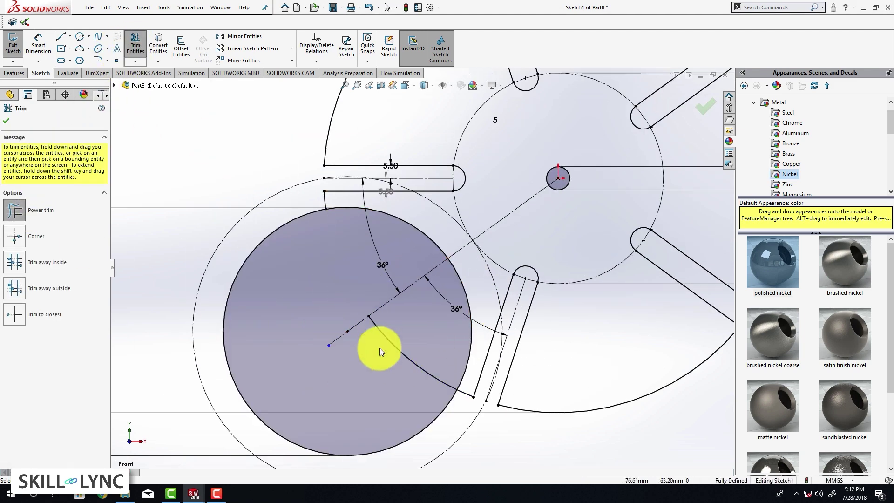
{"action": "scroll", "coordinate": [421, 270], "scroll_direction": "up", "scroll_amount": 3}
{"action": "left_click_drag", "start_coordinate": [293, 328], "coordinate": [339, 318]}
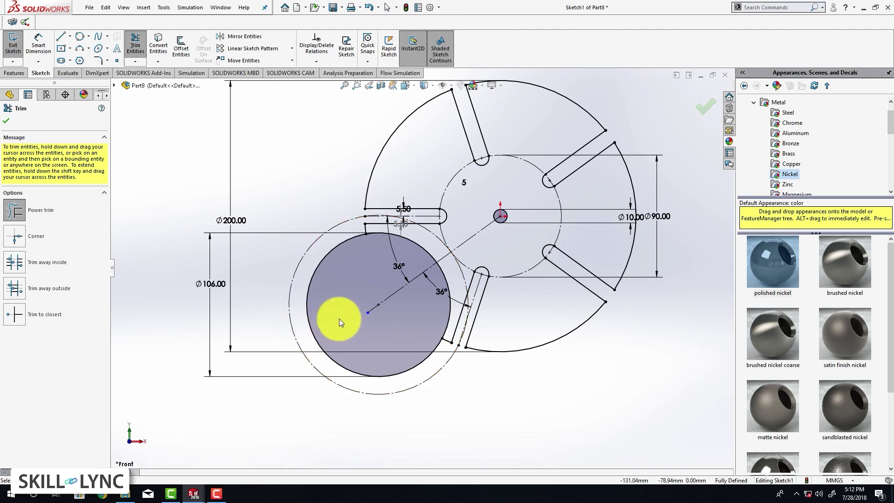
{"action": "key", "text": "Escape"}
{"action": "scroll", "coordinate": [392, 247], "scroll_direction": "down", "scroll_amount": 2}
{"action": "scroll", "coordinate": [392, 248], "scroll_direction": "up", "scroll_amount": 2}
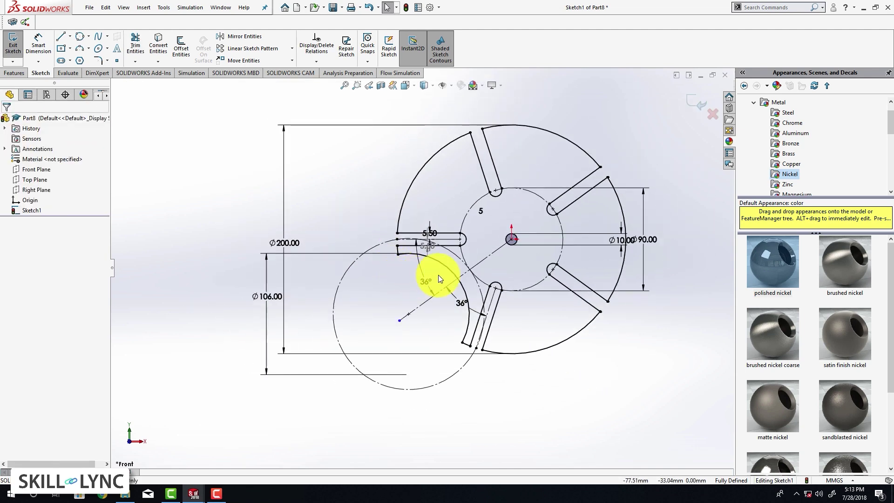
Step: Circular-pattern the arc as 5 equal instances over 360° around the wheel centre
{"action": "left_click", "coordinate": [444, 266]}
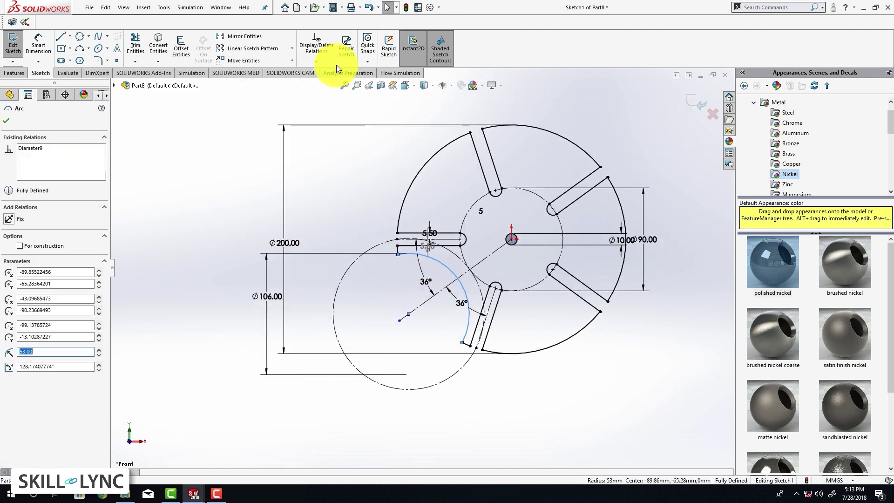
{"action": "left_click", "coordinate": [292, 48]}
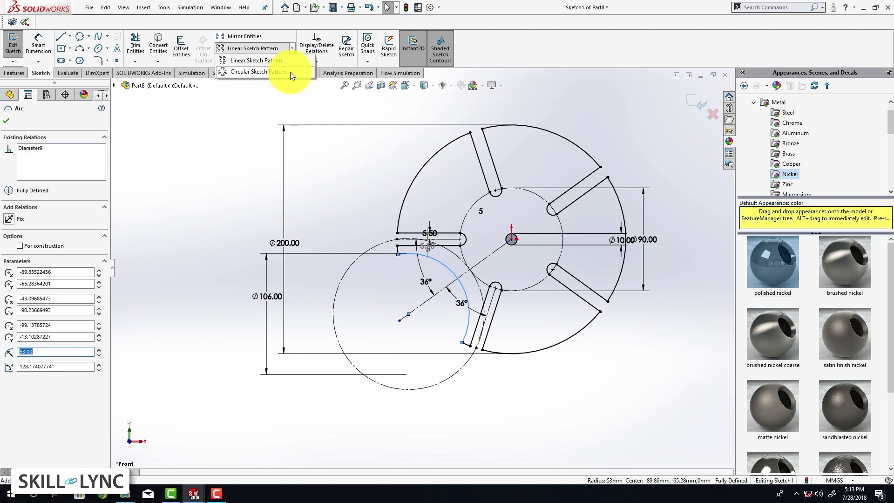
{"action": "left_click", "coordinate": [289, 72]}
{"action": "right_click", "coordinate": [77, 318]}
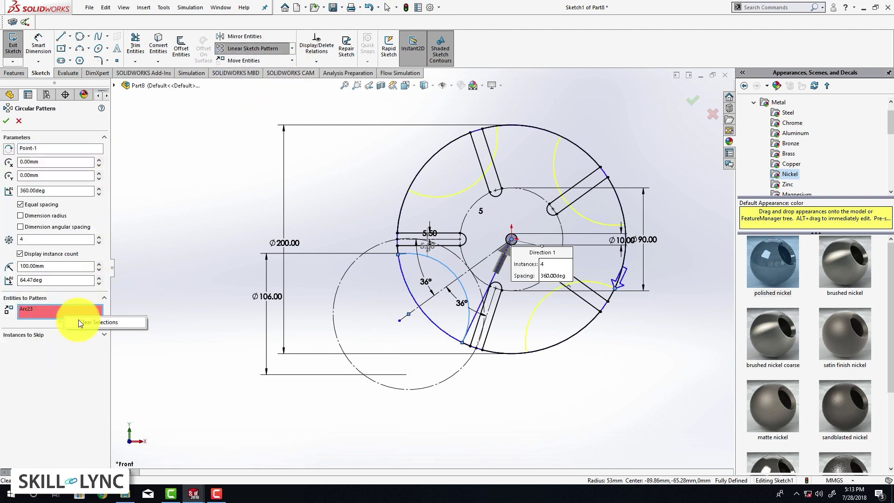
{"action": "left_click", "coordinate": [87, 321]}
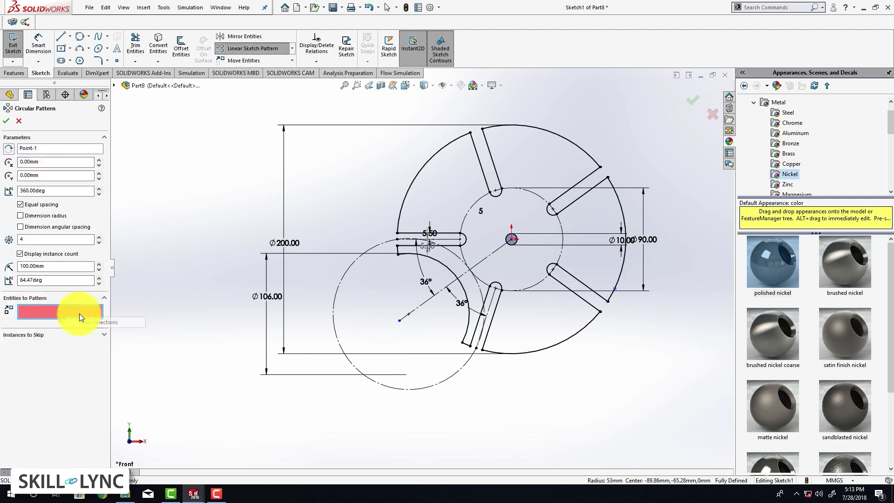
{"action": "left_click", "coordinate": [436, 260]}
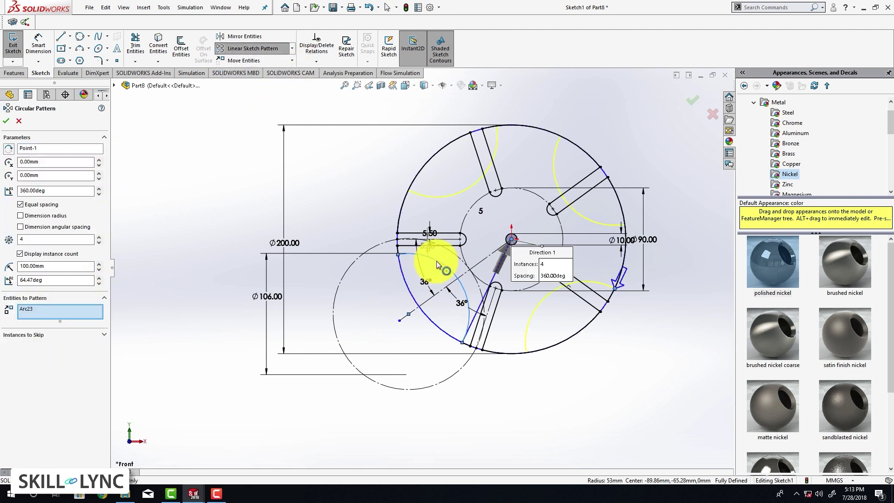
{"action": "left_click", "coordinate": [99, 236]}
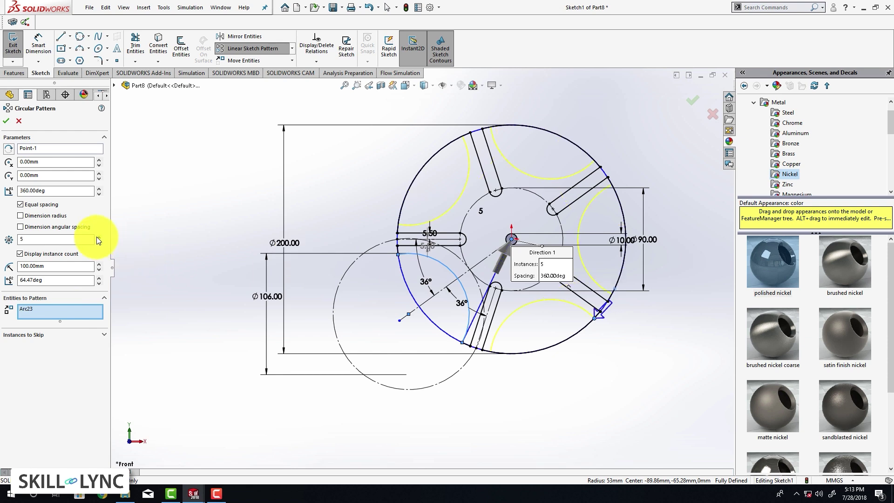
{"action": "left_click", "coordinate": [7, 124]}
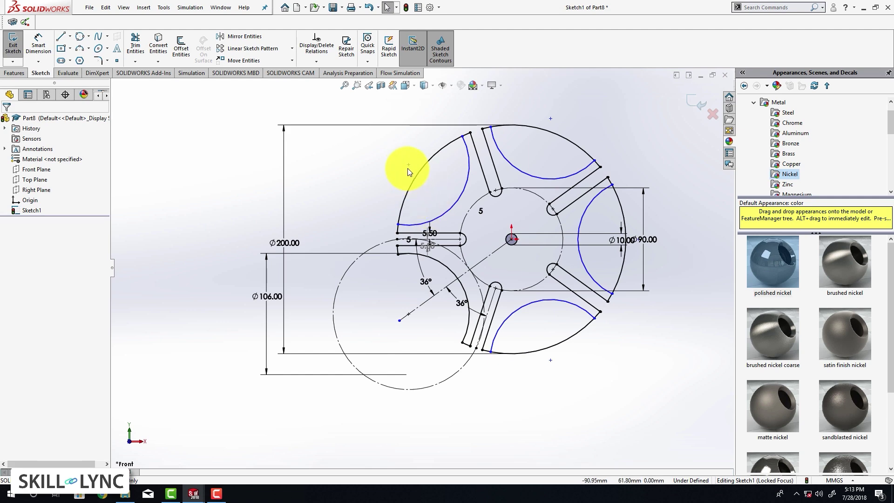
Step: Make the pattern centre point coincident with the origin
{"action": "left_click_drag", "start_coordinate": [408, 166], "coordinate": [374, 167]}
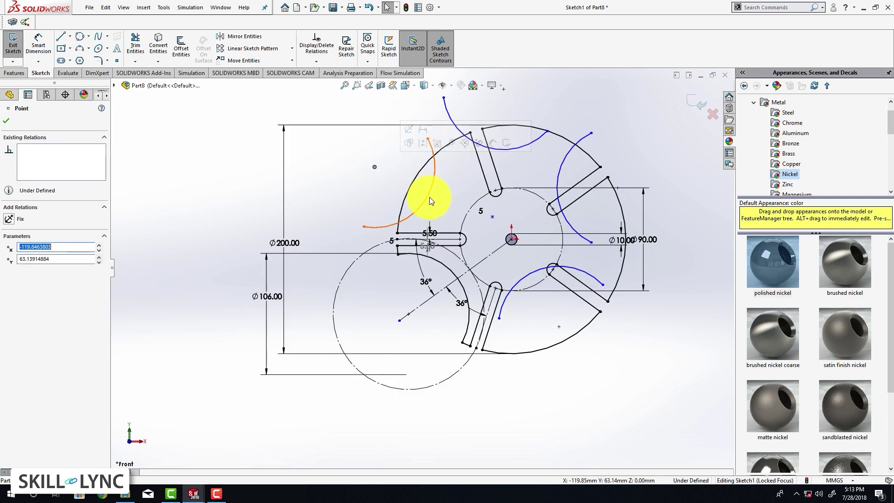
{"action": "left_click", "coordinate": [493, 216]}
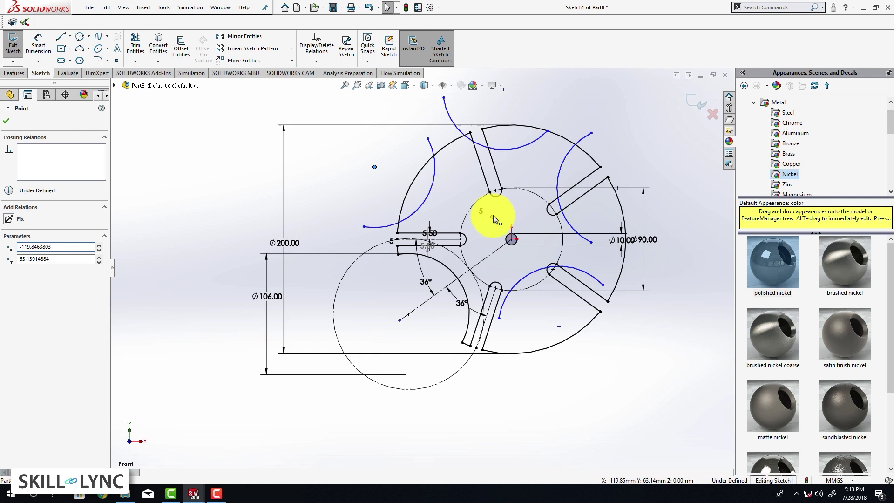
{"action": "left_click", "coordinate": [511, 239], "text": "ctrl"}
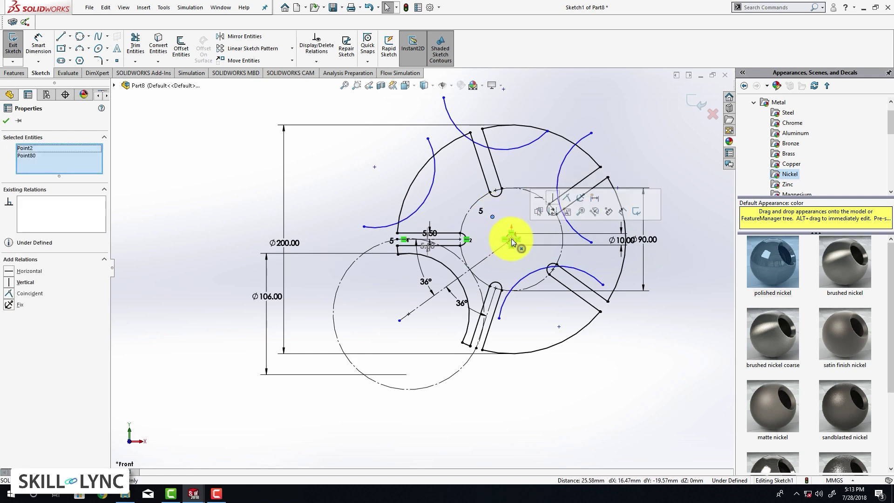
{"action": "left_click", "coordinate": [566, 199]}
{"action": "left_click", "coordinate": [597, 385]}
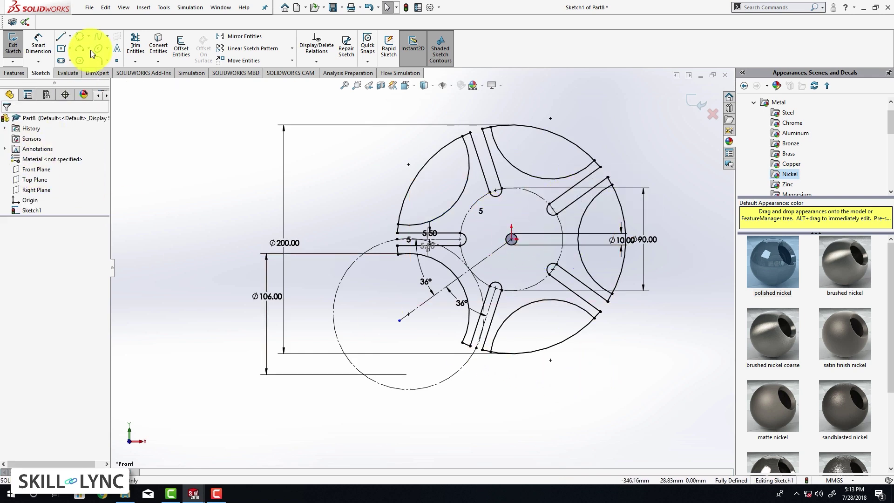
Step: Power-trim the outer rim segments that lie inside the five arc cutouts
{"action": "left_click", "coordinate": [136, 46]}
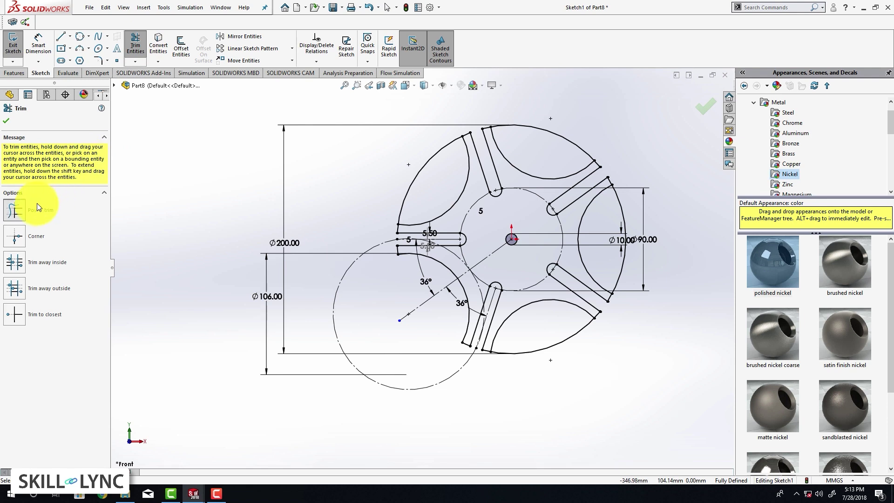
{"action": "left_click", "coordinate": [18, 214]}
{"action": "left_click_drag", "start_coordinate": [378, 178], "coordinate": [410, 196]}
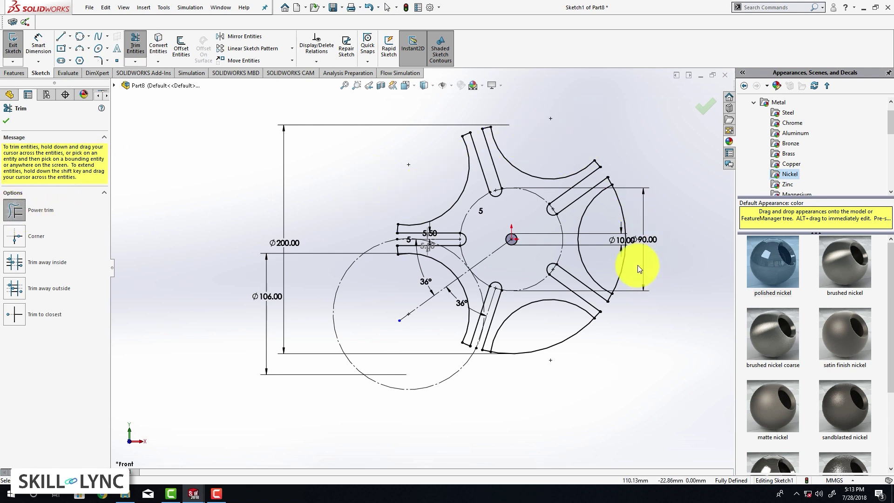
{"action": "mouse_move", "coordinate": [638, 265]}
{"action": "left_mouse_down"}
{"action": "mouse_move", "coordinate": [613, 270]}
{"action": "mouse_move", "coordinate": [591, 343]}
{"action": "mouse_move", "coordinate": [573, 336]}
{"action": "left_mouse_up"}
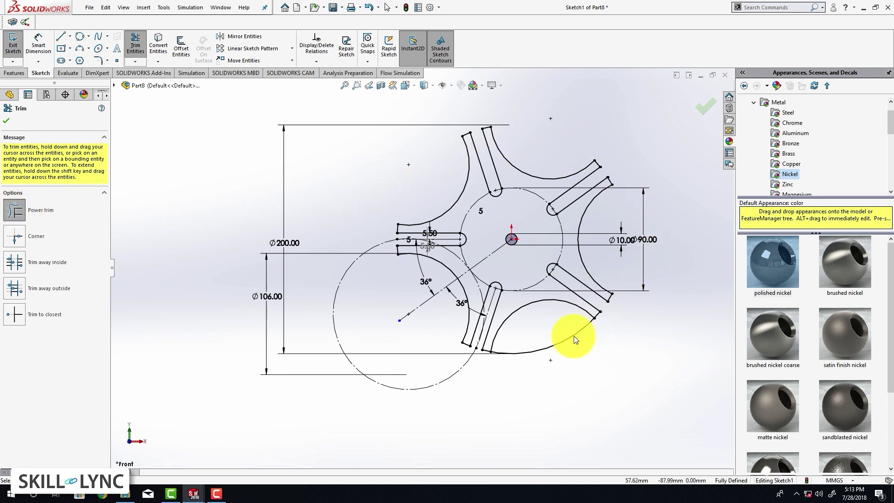
{"action": "left_click", "coordinate": [6, 120]}
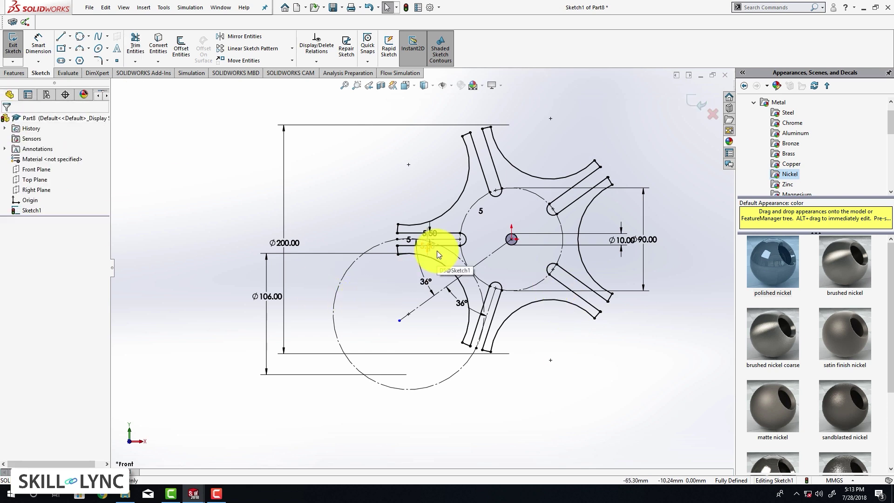
Step: Extrude the star-shaped sketch region Blind 10 mm as Boss-Extrude1
{"action": "left_click", "coordinate": [11, 41]}
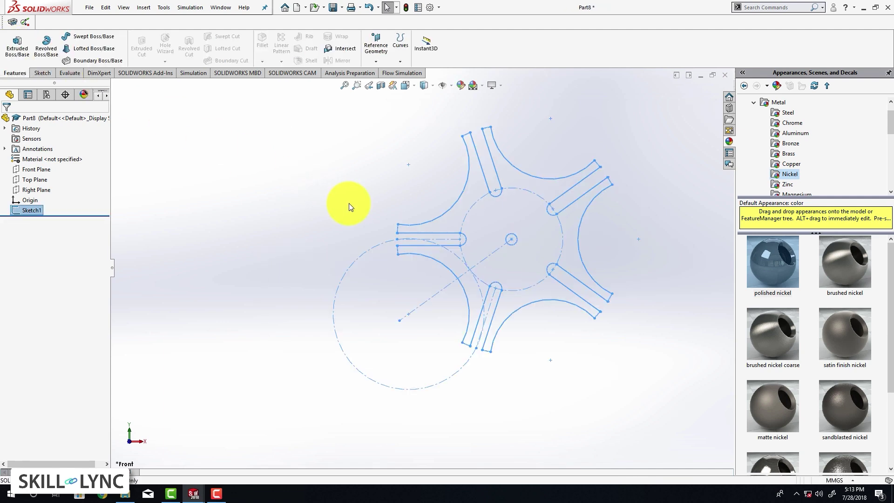
{"action": "left_click", "coordinate": [13, 50]}
{"action": "left_click", "coordinate": [63, 297]}
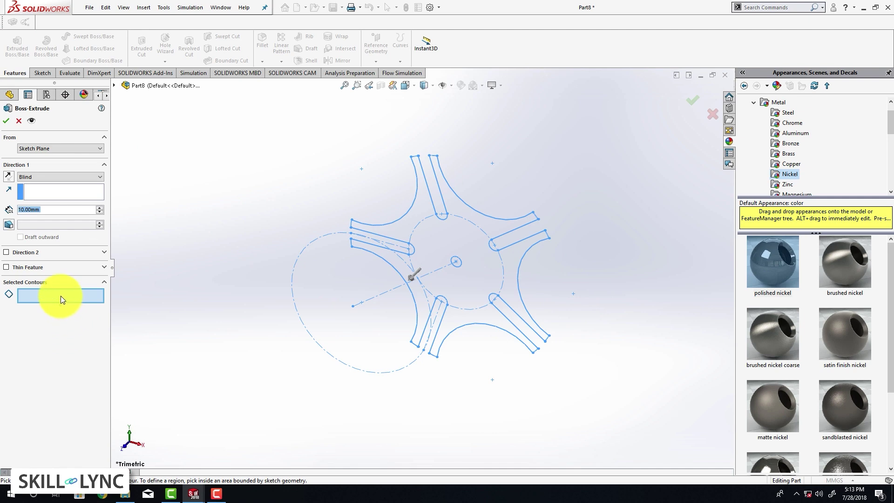
{"action": "left_click", "coordinate": [419, 263]}
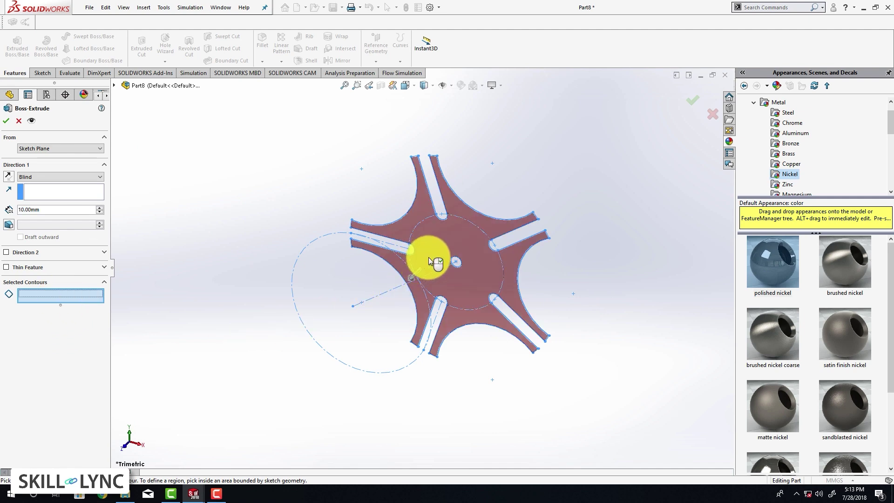
{"action": "mouse_move", "coordinate": [419, 279]}
{"action": "middle_mouse_down"}
{"action": "mouse_move", "coordinate": [488, 170]}
{"action": "mouse_move", "coordinate": [455, 283]}
{"action": "mouse_move", "coordinate": [435, 229]}
{"action": "middle_mouse_up"}
{"action": "left_click", "coordinate": [33, 210]}
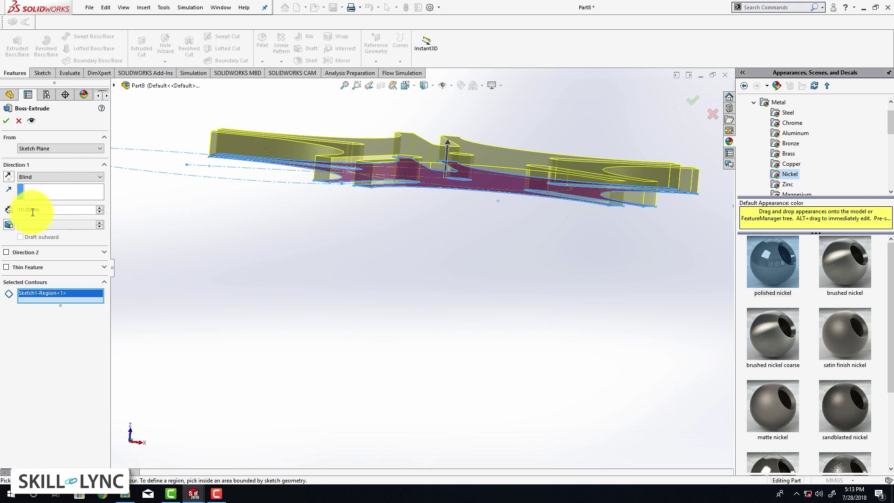
{"action": "left_click", "coordinate": [6, 120]}
{"action": "middle_click_drag", "start_coordinate": [392, 126], "coordinate": [379, 253]}
{"action": "scroll", "coordinate": [471, 183], "scroll_direction": "up", "scroll_amount": 2}
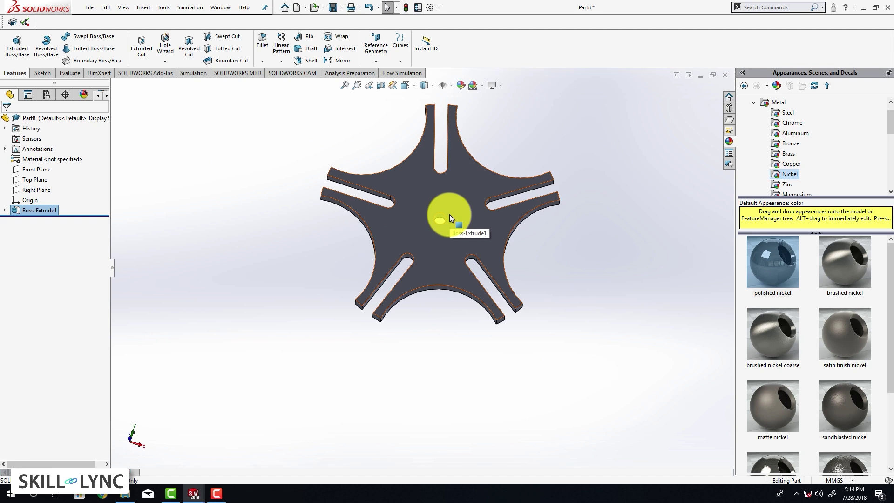
Step: Save the wheel part as 'Geneva Driven' and start a new document
{"action": "key", "text": "ctrl+s"}
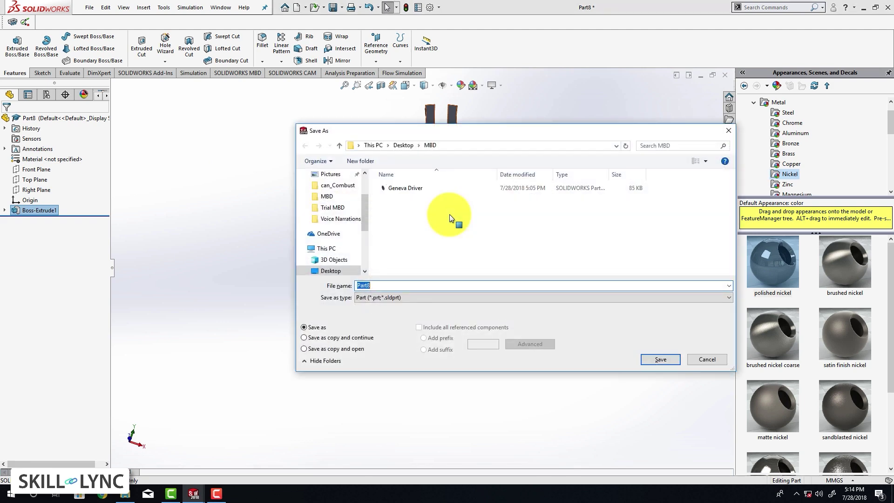
{"action": "type", "text": "Gene"}
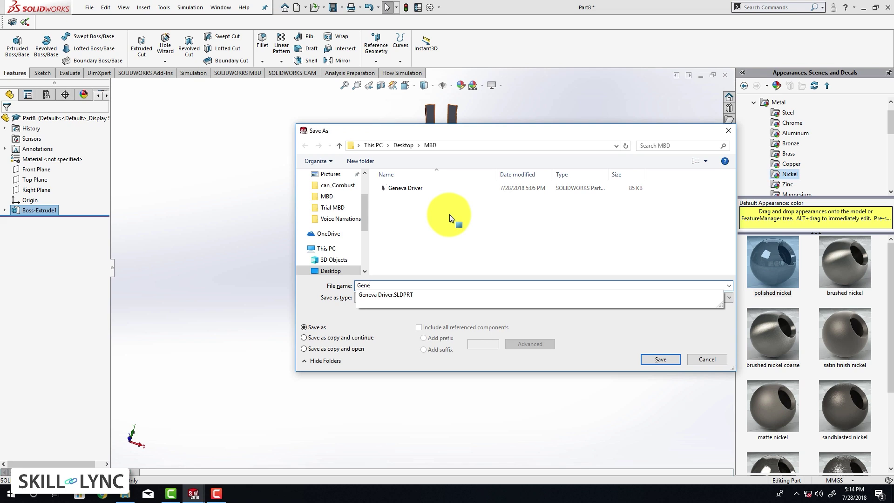
{"action": "type", "text": "va Driven"}
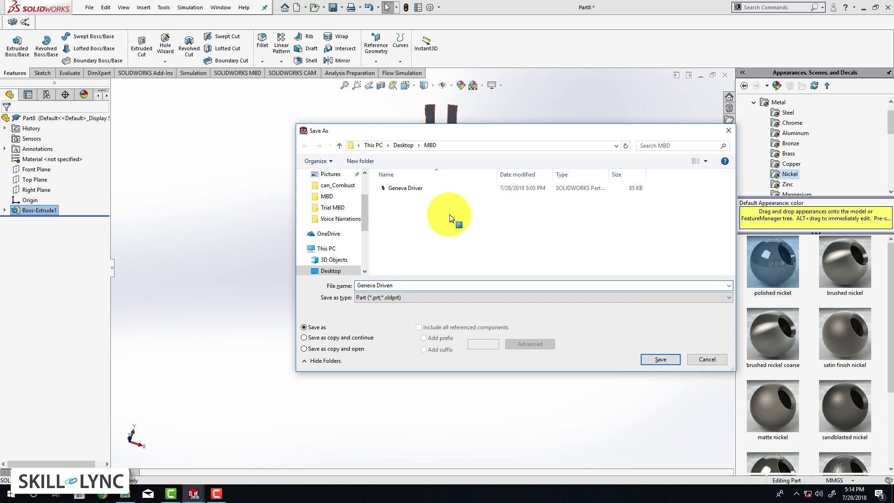
{"action": "key", "text": "Return"}
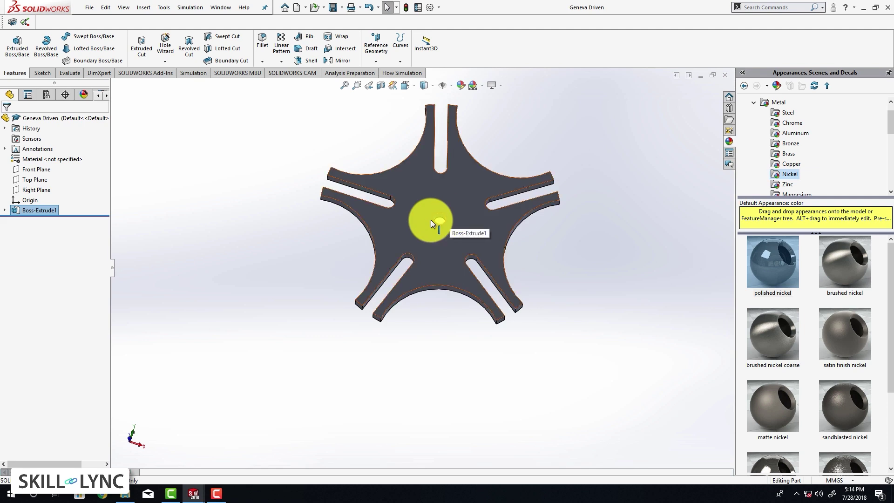
{"action": "left_click", "coordinate": [86, 10]}
{"action": "left_click", "coordinate": [97, 21]}
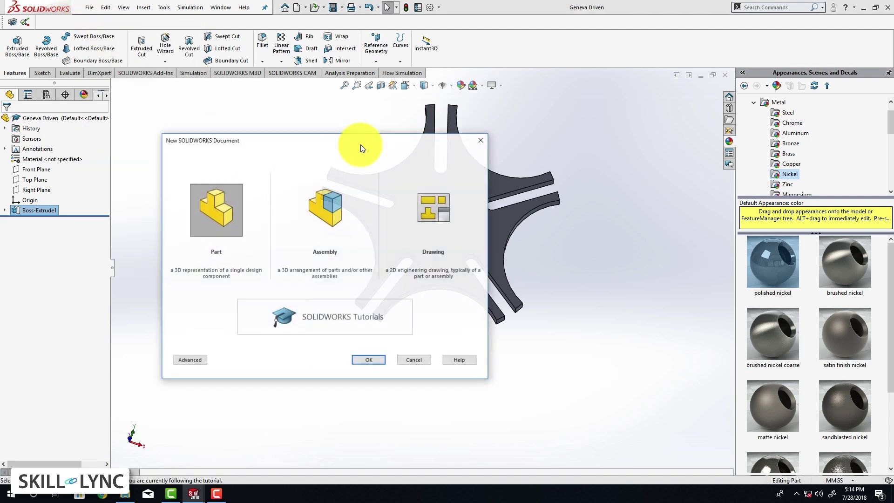
Step: Create a new assembly and insert both the Geneva Driven and Geneva Driver parts
{"action": "left_click", "coordinate": [329, 198]}
{"action": "left_click", "coordinate": [376, 360]}
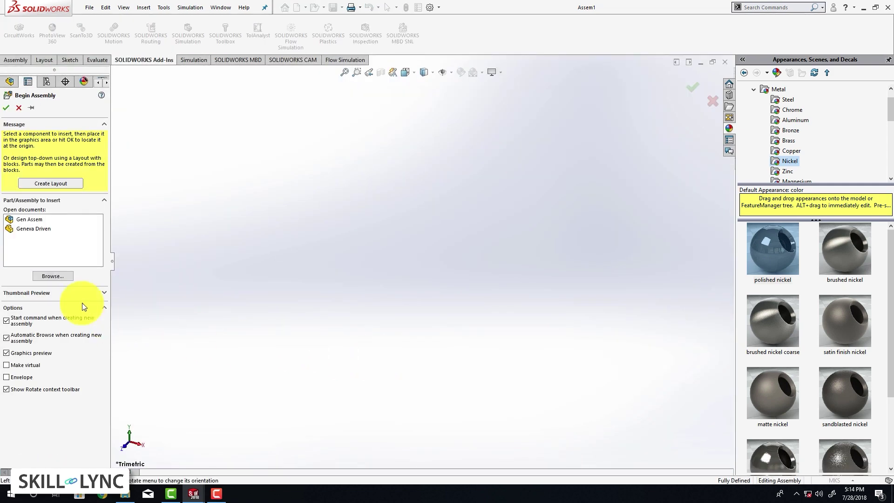
{"action": "left_click", "coordinate": [45, 277]}
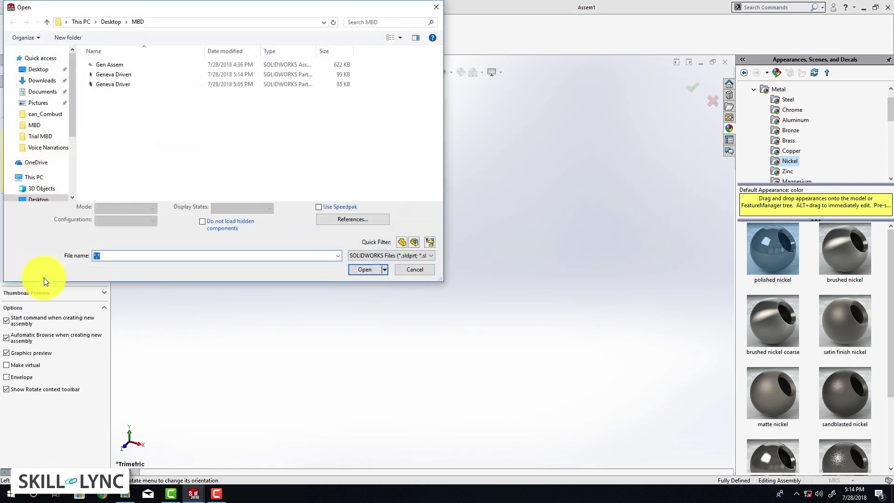
{"action": "left_click", "coordinate": [140, 77]}
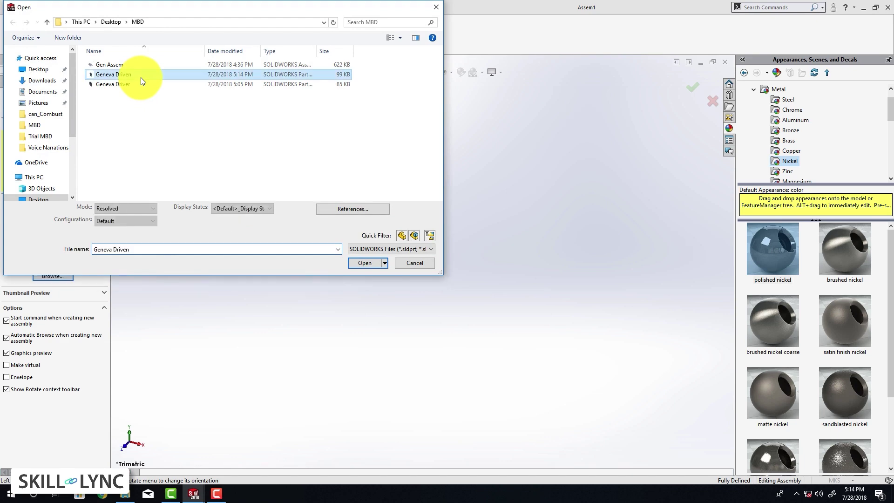
{"action": "left_click", "coordinate": [139, 83], "text": "ctrl"}
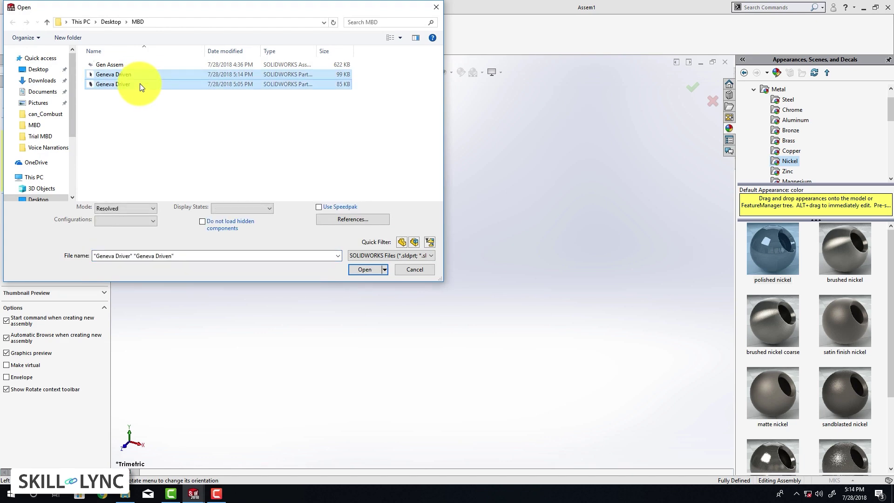
{"action": "left_click", "coordinate": [354, 272]}
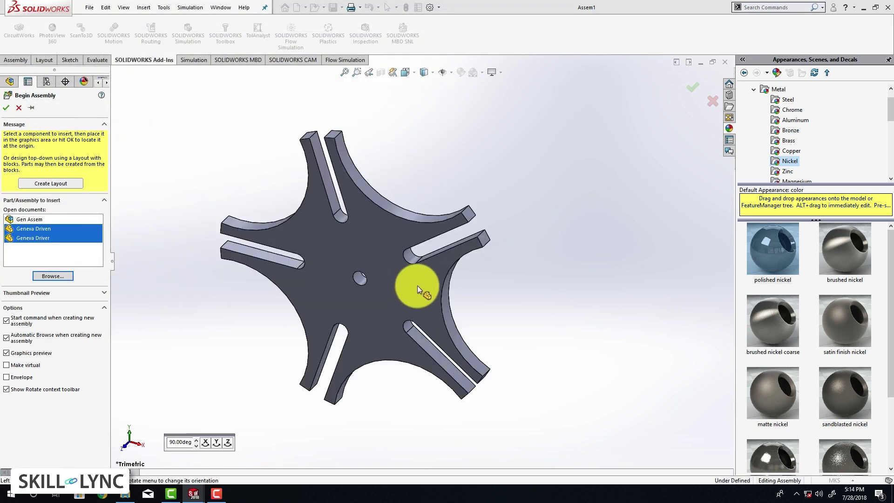
{"action": "left_click", "coordinate": [448, 253]}
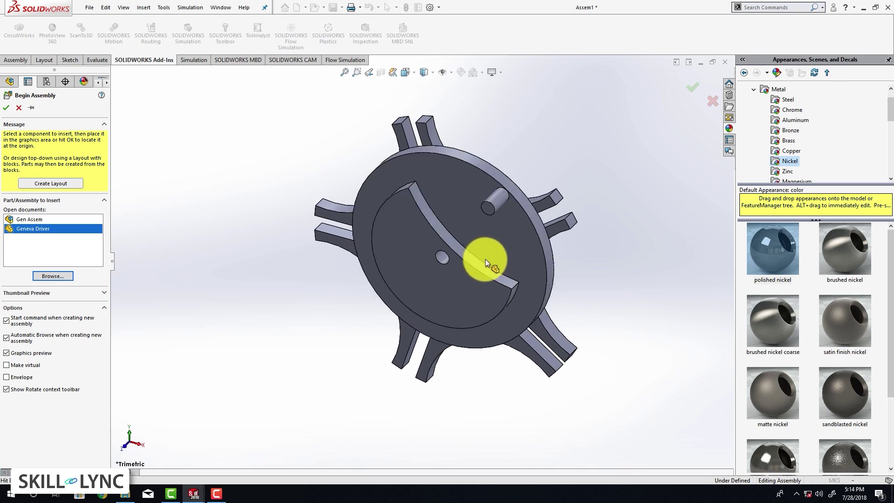
{"action": "left_click", "coordinate": [399, 290]}
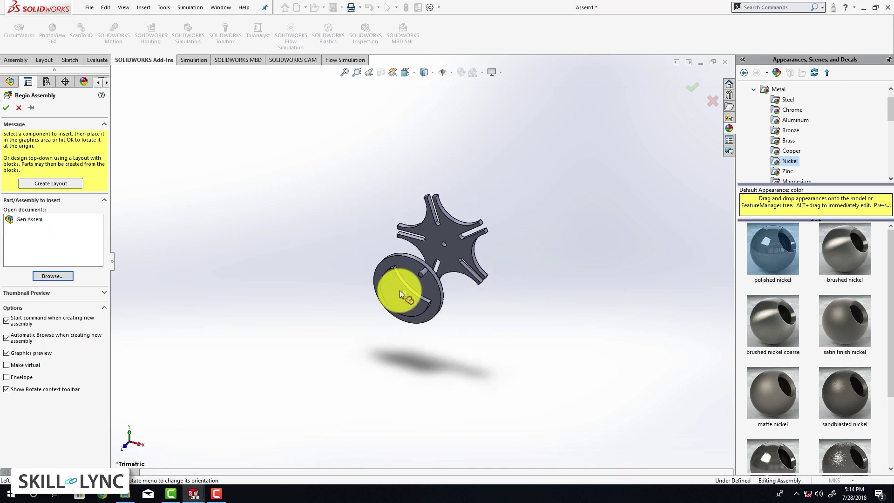
{"action": "scroll", "coordinate": [454, 246], "scroll_direction": "down", "scroll_amount": 4}
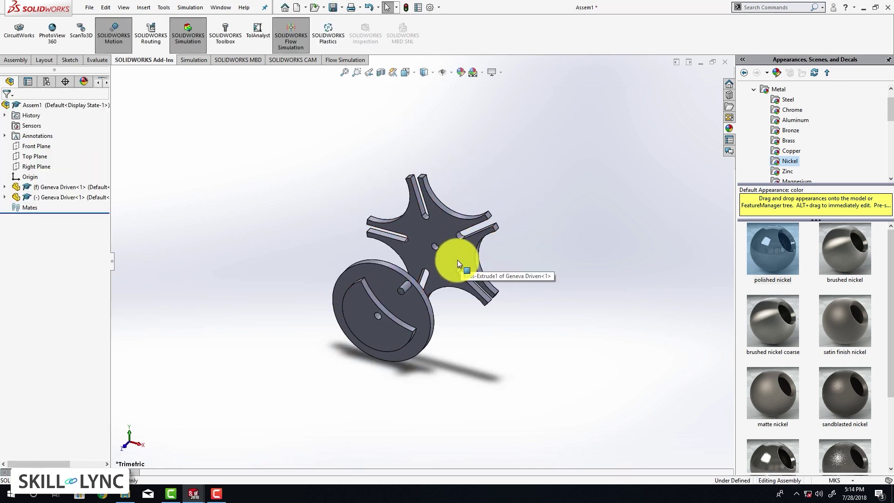
Step: Float the Geneva Driven component and drag the two wheels apart
{"action": "left_click_drag", "start_coordinate": [463, 247], "coordinate": [540, 224]}
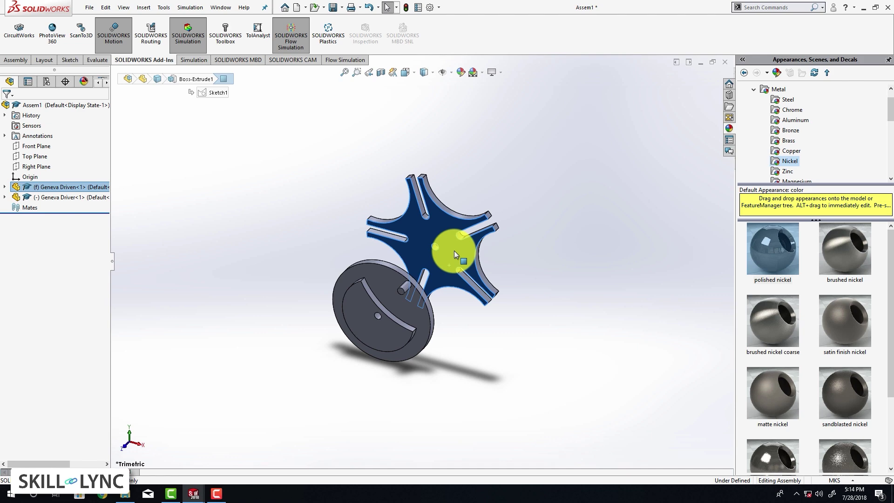
{"action": "right_click", "coordinate": [454, 252]}
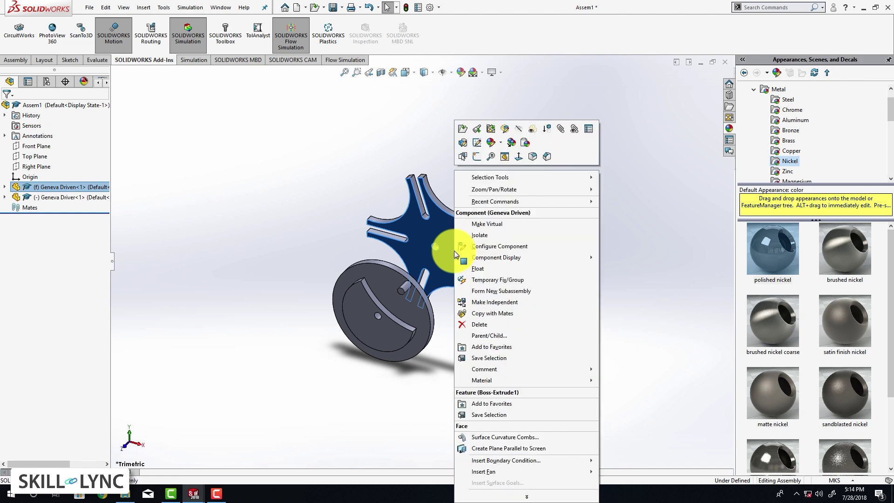
{"action": "left_click", "coordinate": [485, 267]}
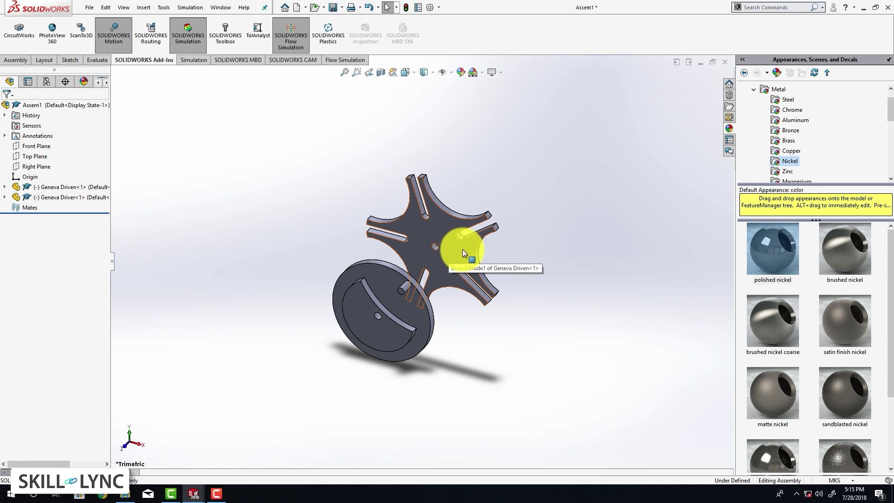
{"action": "left_click_drag", "start_coordinate": [458, 256], "coordinate": [483, 251]}
{"action": "mouse_move", "coordinate": [411, 312]}
{"action": "left_mouse_down"}
{"action": "mouse_move", "coordinate": [345, 278]}
{"action": "mouse_move", "coordinate": [399, 325]}
{"action": "mouse_move", "coordinate": [404, 316]}
{"action": "left_mouse_up"}
{"action": "middle_click_drag", "start_coordinate": [465, 279], "coordinate": [505, 225]}
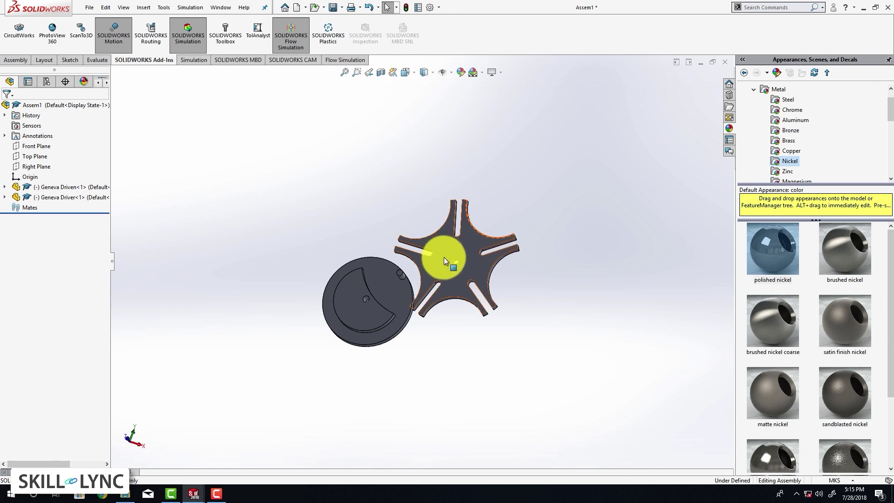
Step: Mate the Geneva Driver's Front Plane coincident with the assembly's Front Plane
{"action": "left_click", "coordinate": [391, 297]}
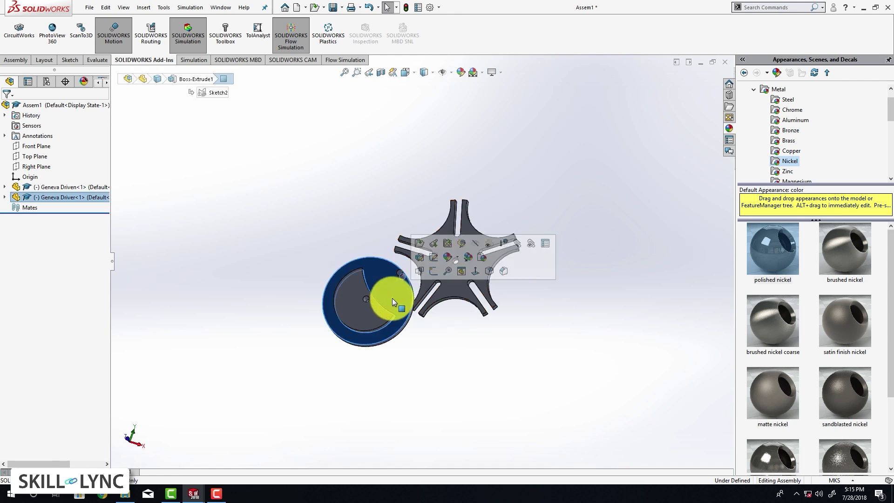
{"action": "left_click", "coordinate": [5, 197]}
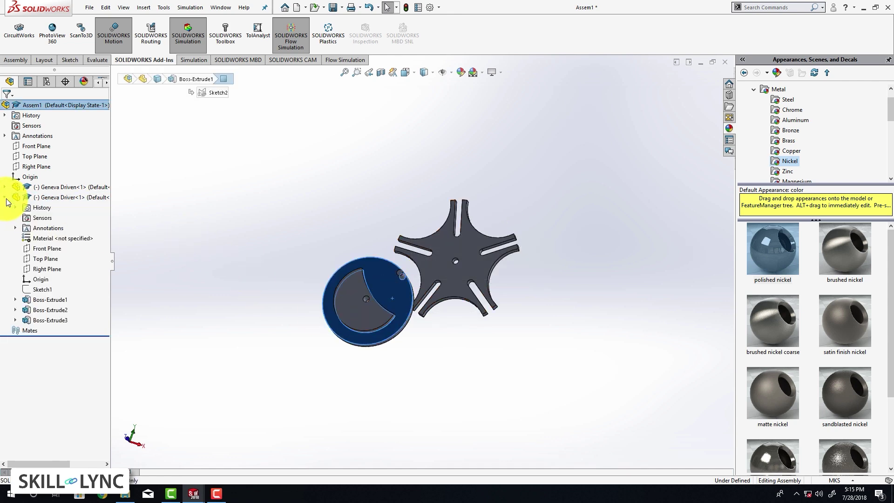
{"action": "left_click", "coordinate": [38, 246]}
{"action": "left_click", "coordinate": [28, 148], "text": "ctrl"}
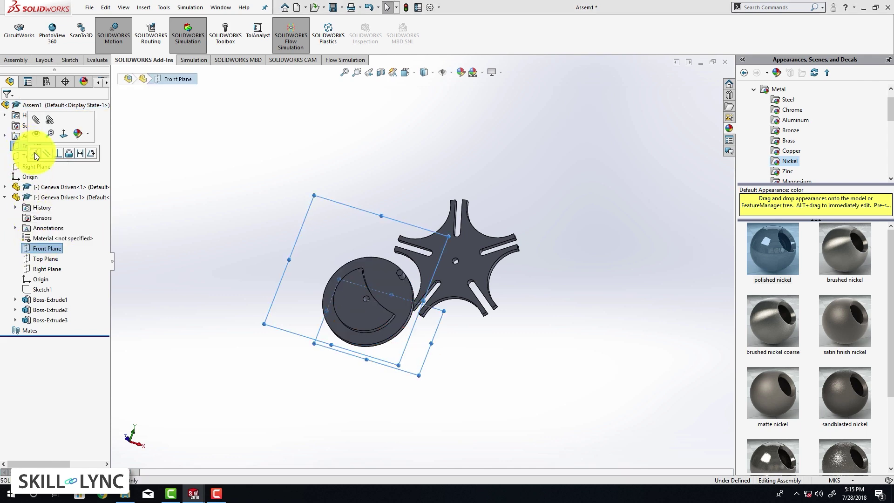
{"action": "left_click", "coordinate": [35, 154]}
{"action": "middle_click_drag", "start_coordinate": [399, 345], "coordinate": [405, 259]}
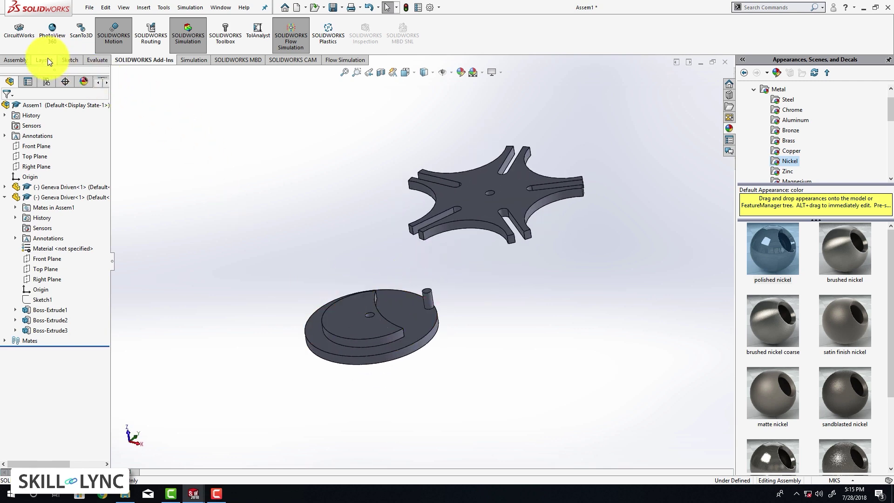
{"action": "left_click", "coordinate": [19, 61]}
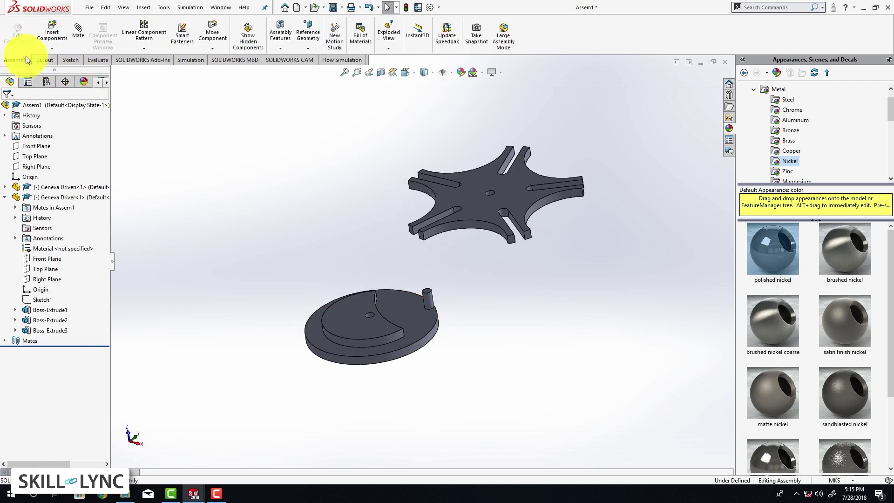
Step: Cancel a trial face mate and display temporary axes through both Geneva wheels
{"action": "left_click", "coordinate": [73, 37]}
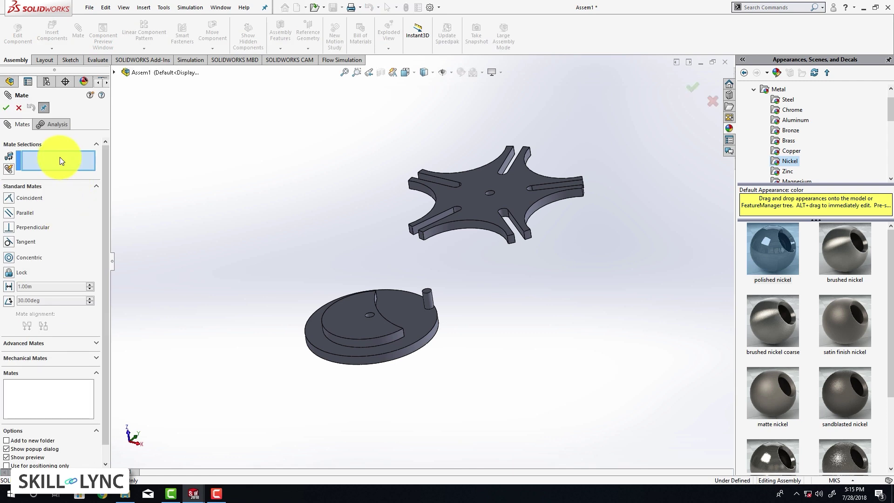
{"action": "left_click", "coordinate": [371, 329]}
{"action": "left_click", "coordinate": [484, 208]}
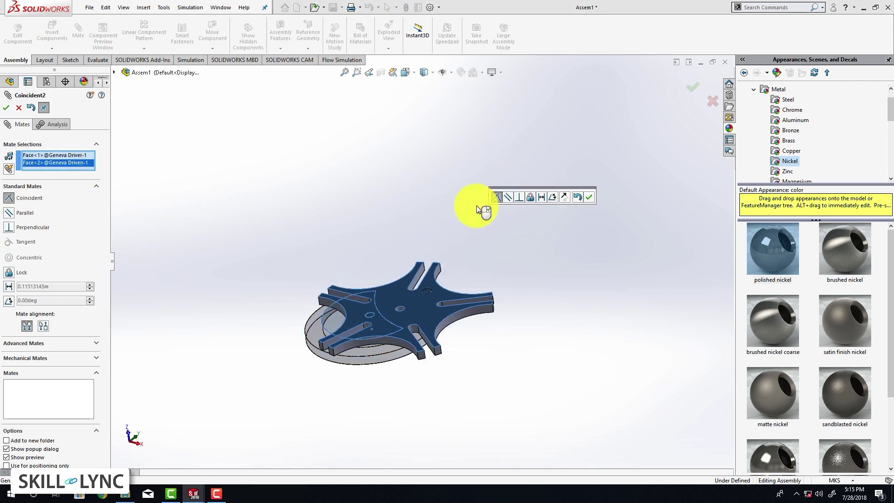
{"action": "left_click", "coordinate": [18, 108]}
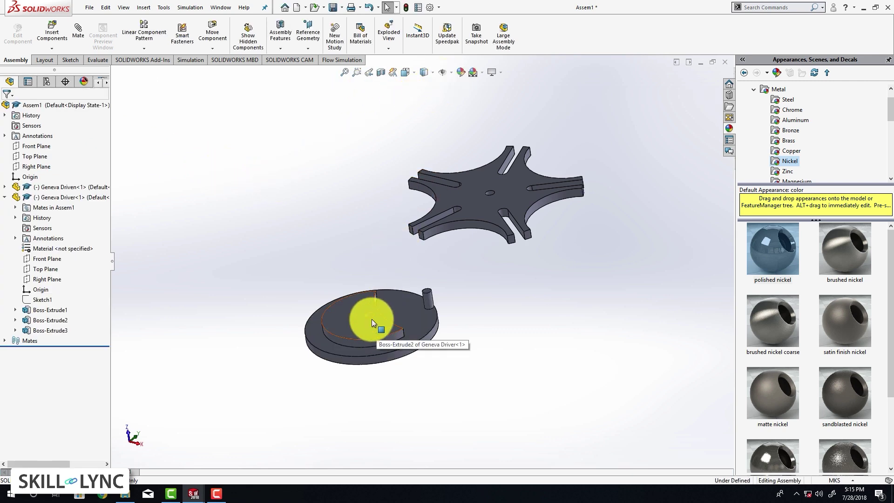
{"action": "left_click", "coordinate": [451, 72]}
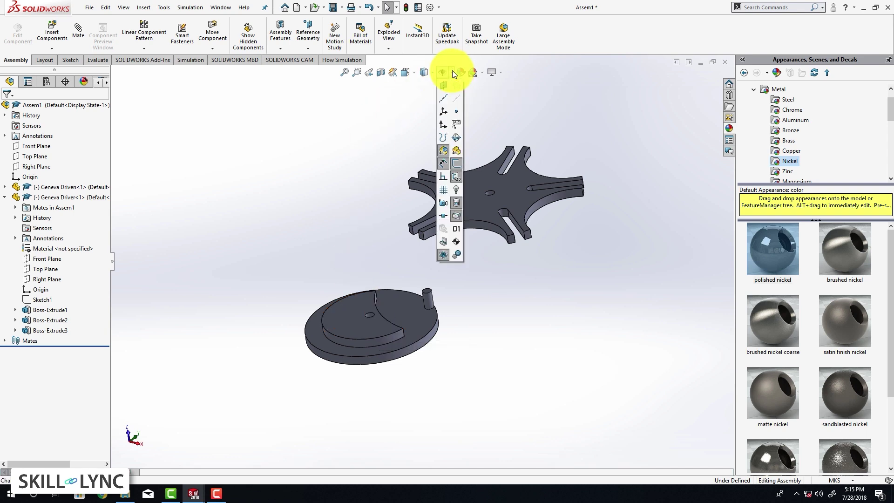
{"action": "left_click", "coordinate": [454, 97]}
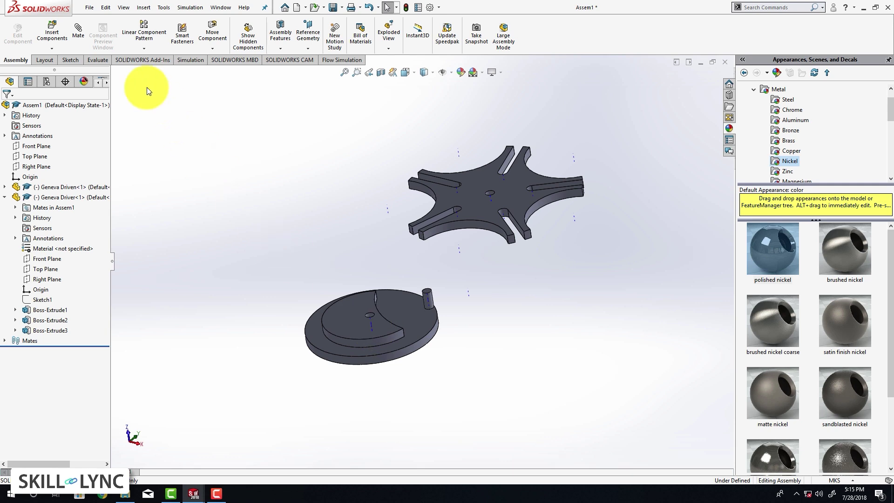
Step: Add a Coincident mate between the driver wheel's Axis<1> and the assembly Top Plane
{"action": "left_click", "coordinate": [77, 33]}
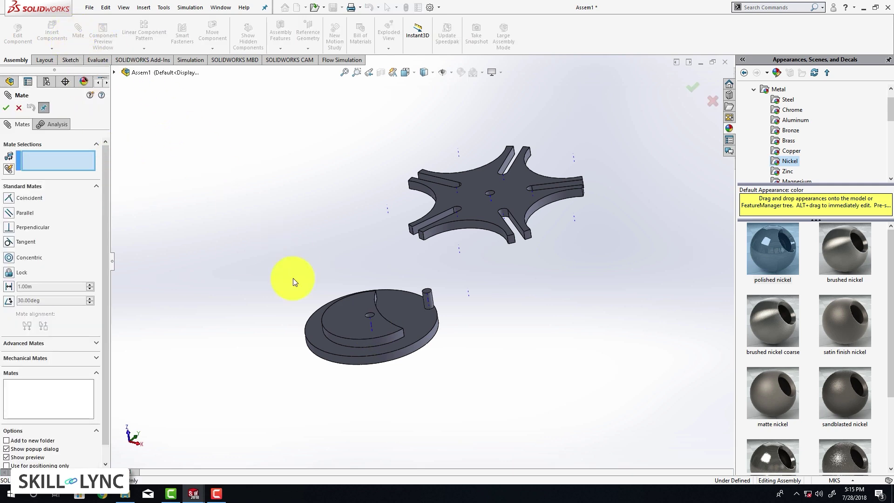
{"action": "left_click", "coordinate": [373, 326]}
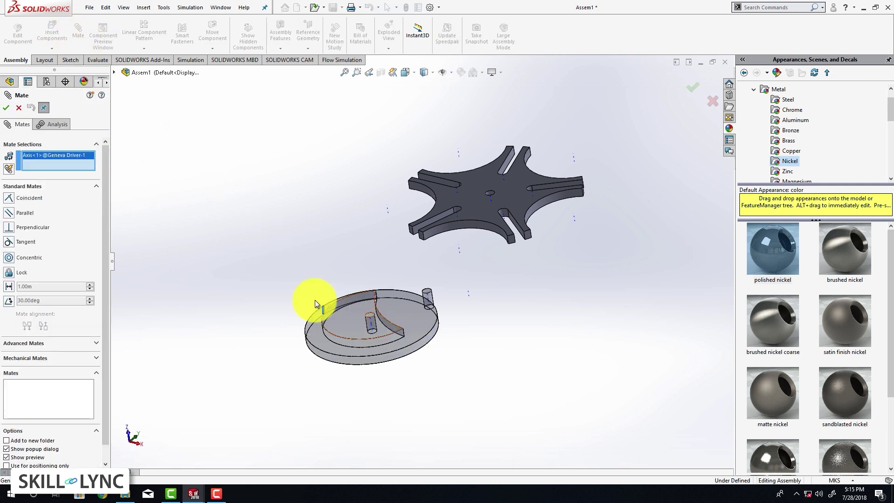
{"action": "left_click", "coordinate": [116, 72]}
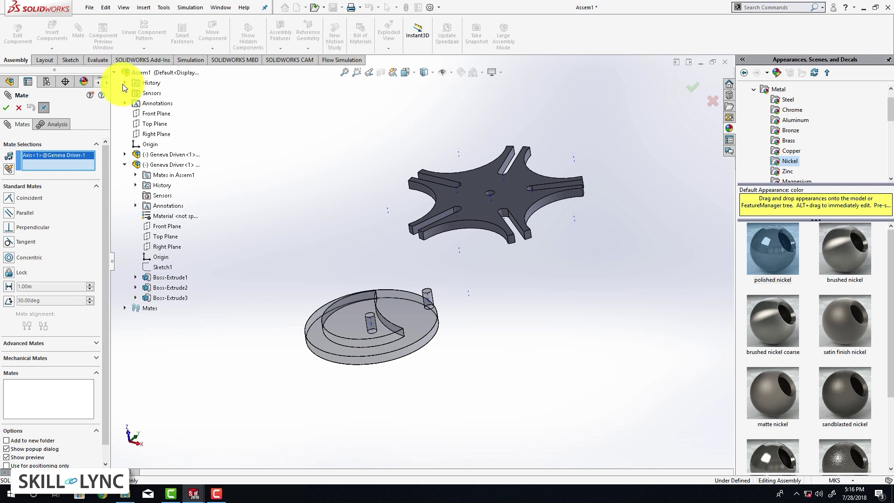
{"action": "left_click", "coordinate": [151, 123]}
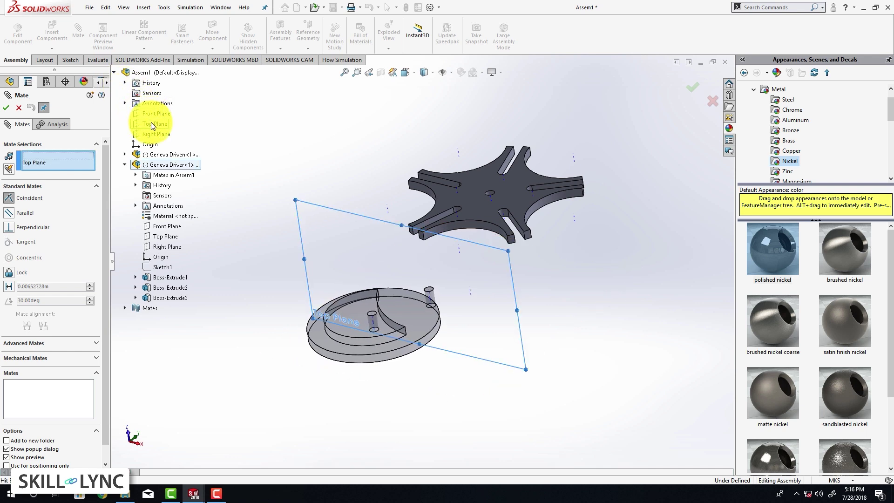
{"action": "left_click", "coordinate": [6, 107]}
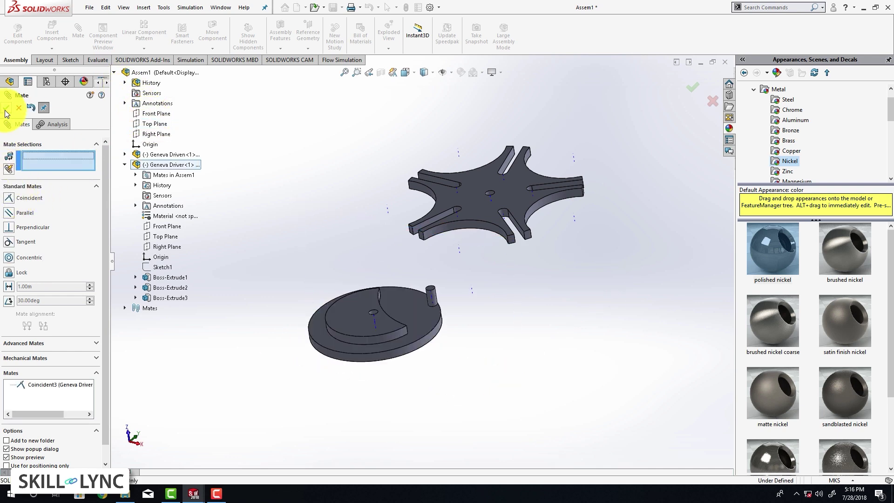
Step: Mate the driver Axis<1> and the driven Axis<2> coincident with the Right Plane
{"action": "left_click", "coordinate": [375, 324]}
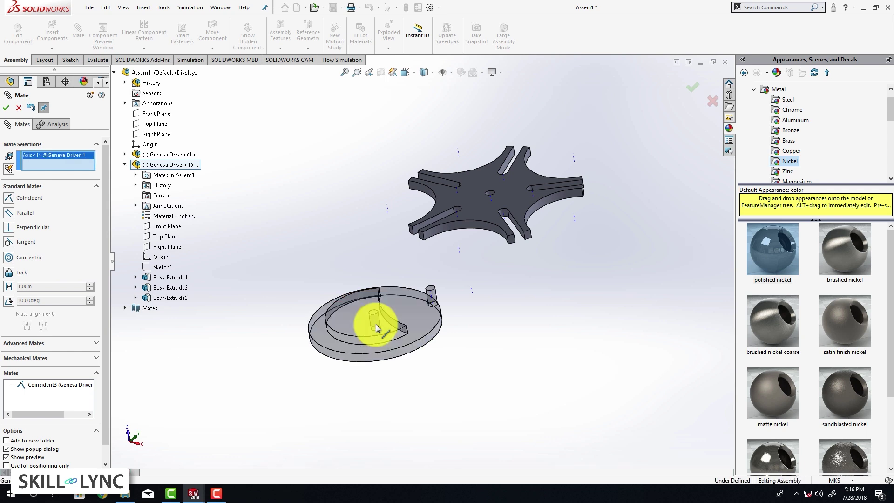
{"action": "left_click", "coordinate": [149, 134]}
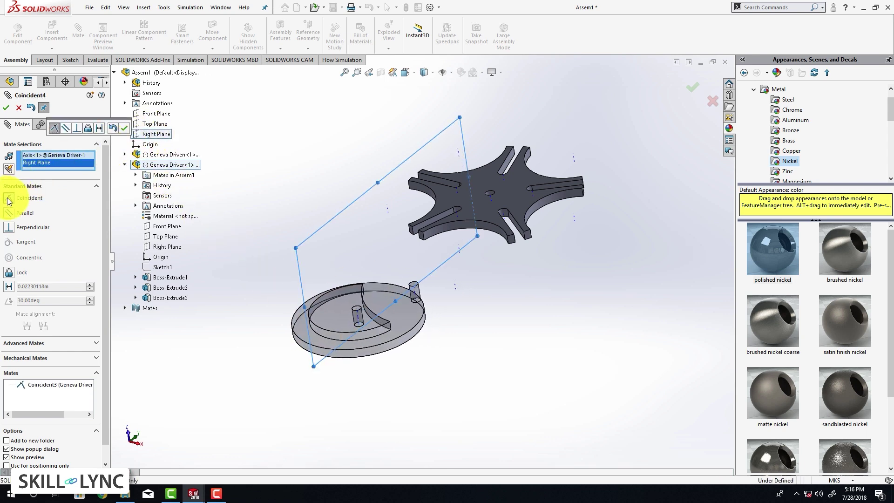
{"action": "left_click", "coordinate": [7, 108]}
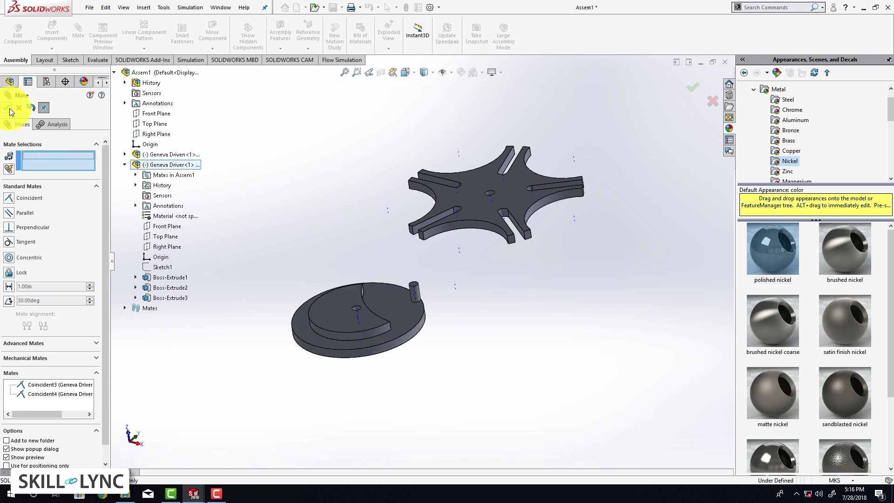
{"action": "left_click", "coordinate": [491, 200]}
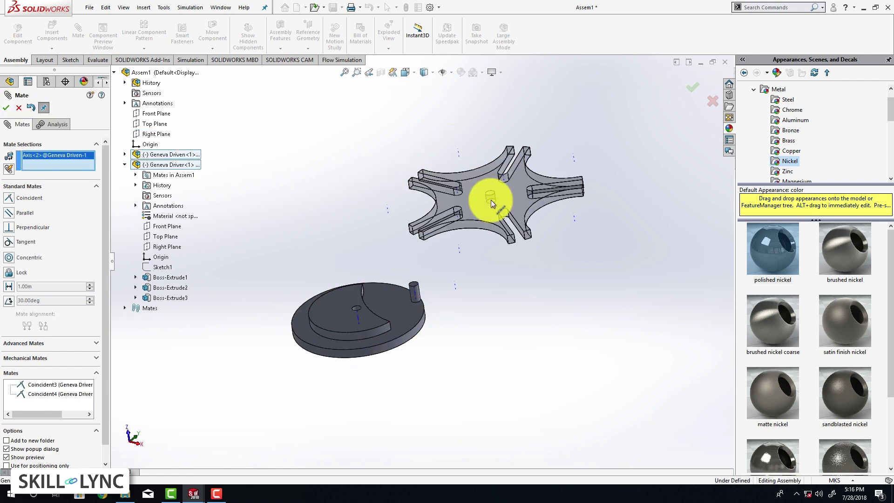
{"action": "left_click", "coordinate": [155, 134]}
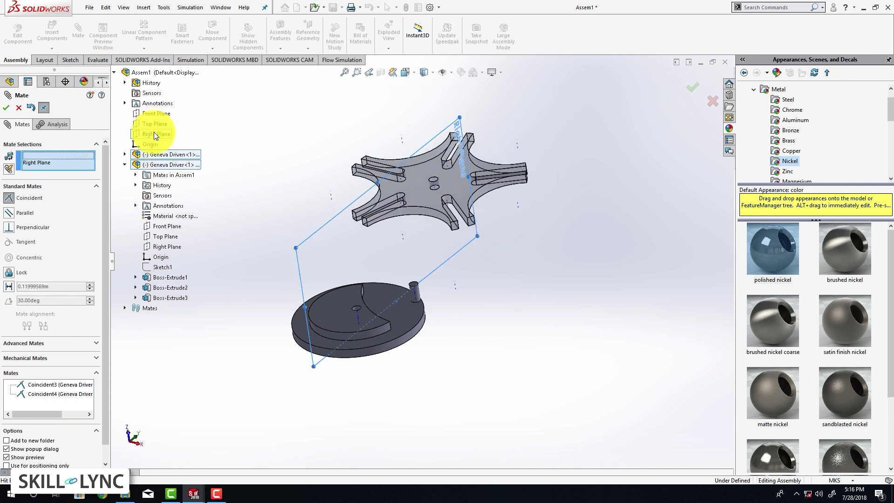
{"action": "left_click", "coordinate": [7, 108]}
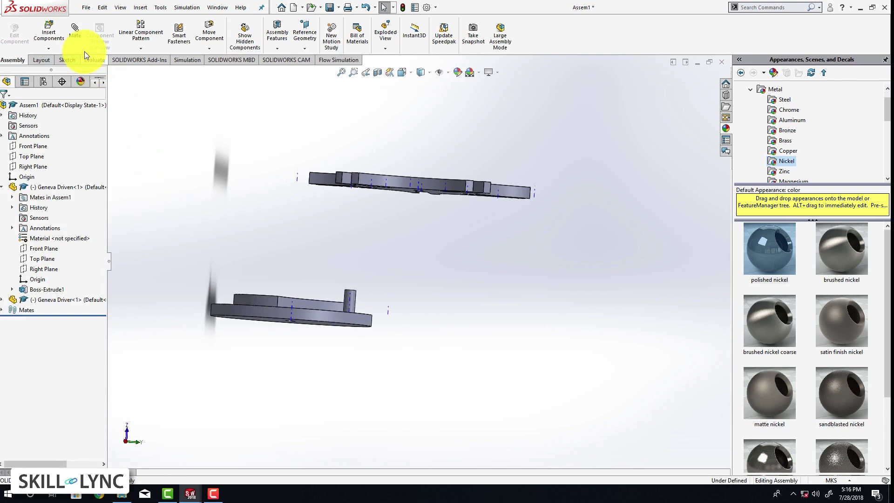
Step: Add a 10 mm Distance mate between the assembly Front Plane and Geneva Driven's Front Plane
{"action": "left_click", "coordinate": [73, 32]}
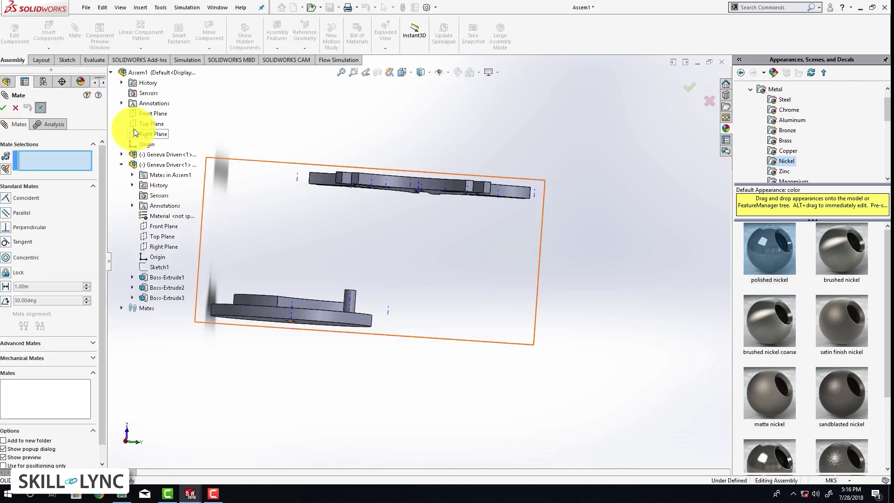
{"action": "left_click", "coordinate": [152, 113]}
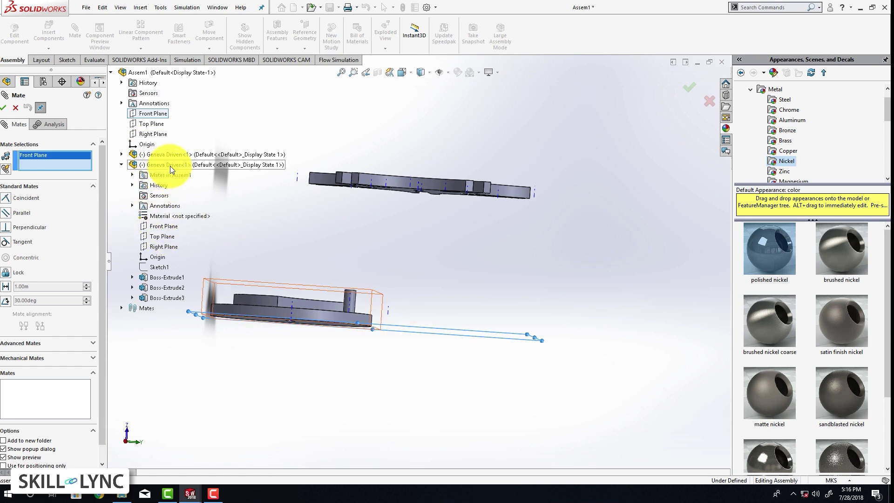
{"action": "left_click", "coordinate": [122, 155]}
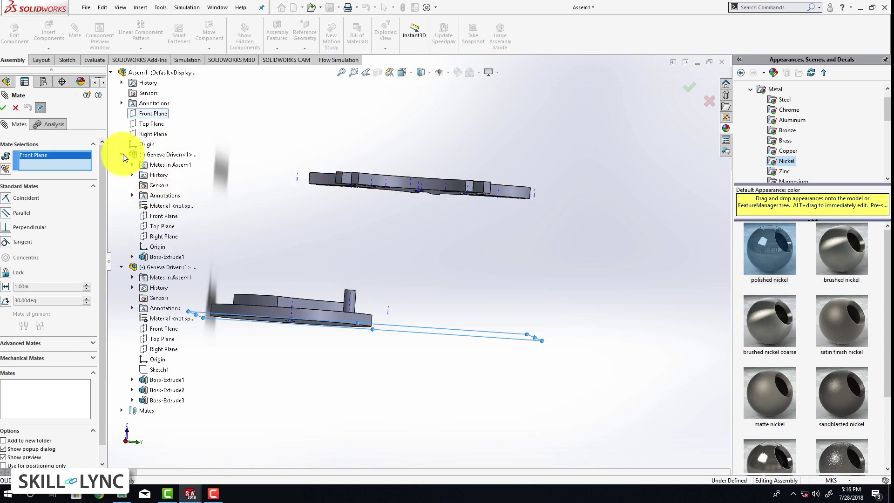
{"action": "left_click", "coordinate": [166, 219]}
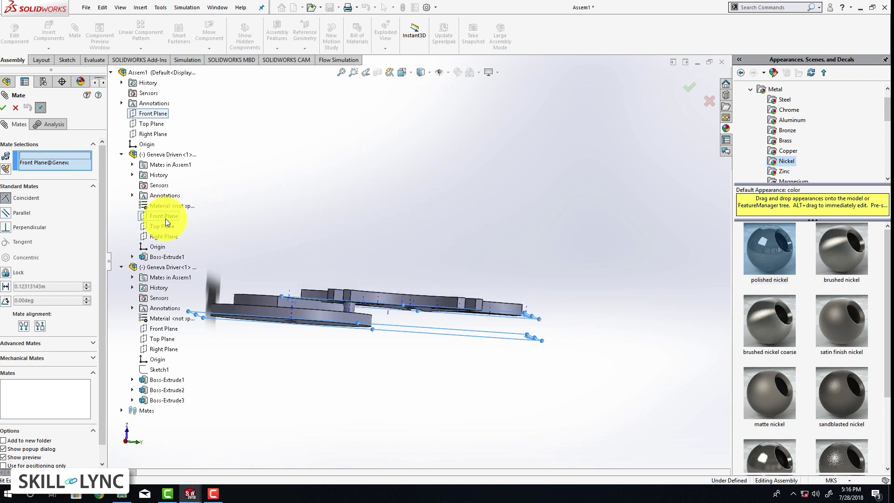
{"action": "left_click", "coordinate": [6, 286]}
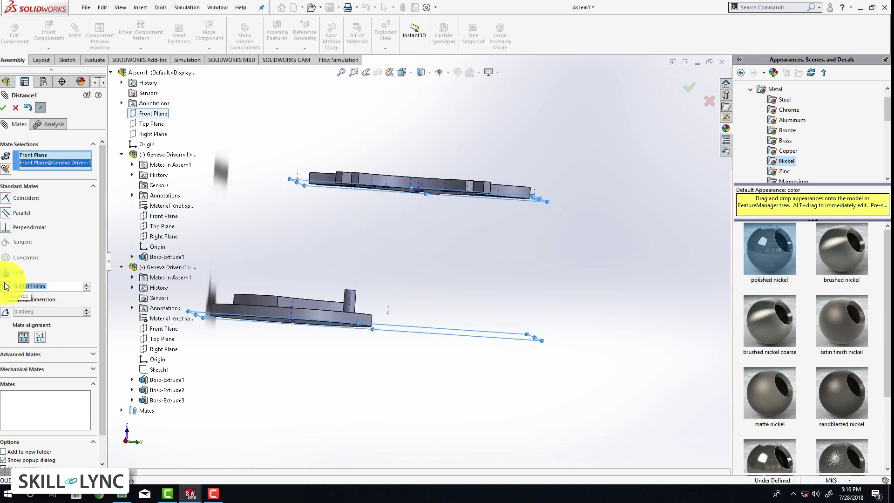
{"action": "type", "text": "1"}
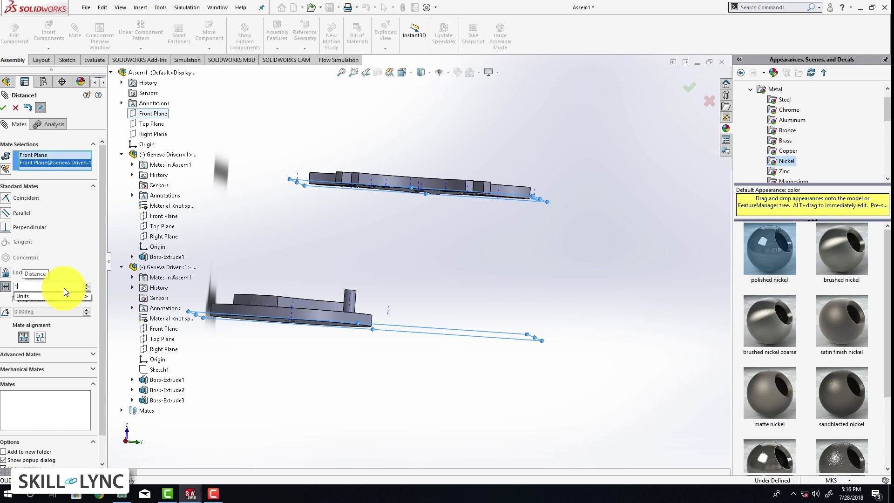
{"action": "type", "text": "0mm"}
{"action": "key", "text": "Return"}
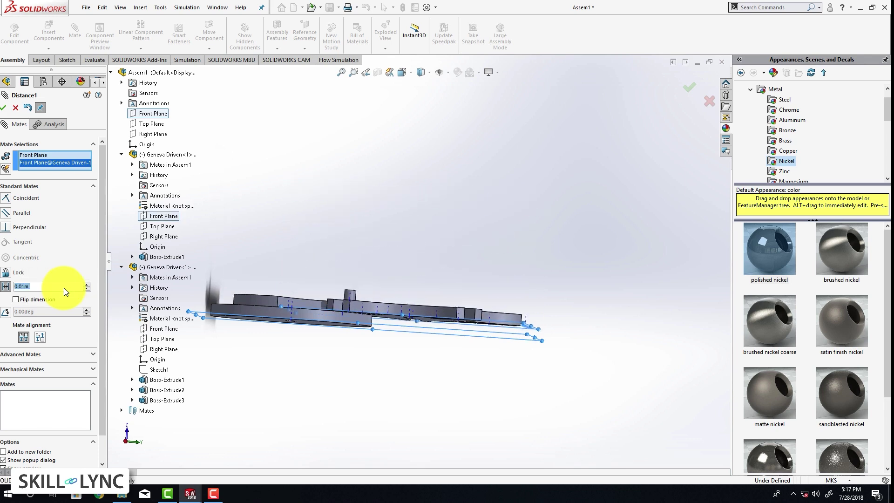
{"action": "left_click", "coordinate": [3, 108]}
{"action": "middle_click_drag", "start_coordinate": [337, 233], "coordinate": [383, 266]}
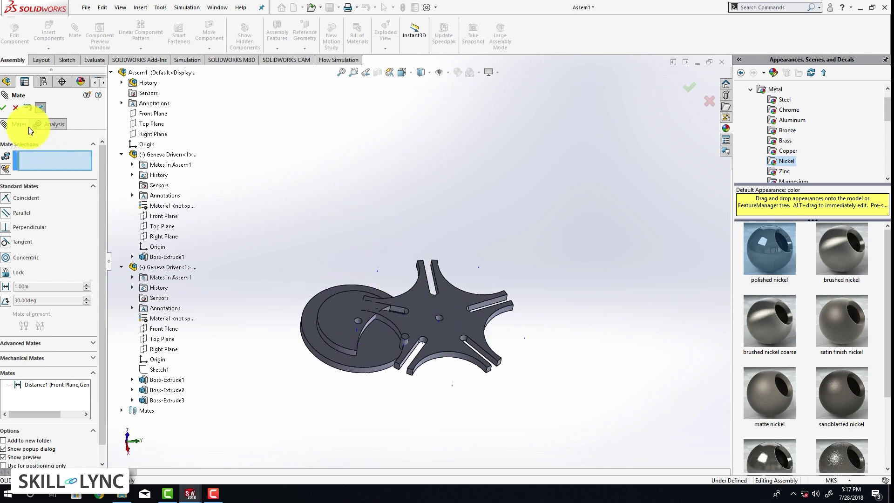
{"action": "left_click", "coordinate": [3, 107]}
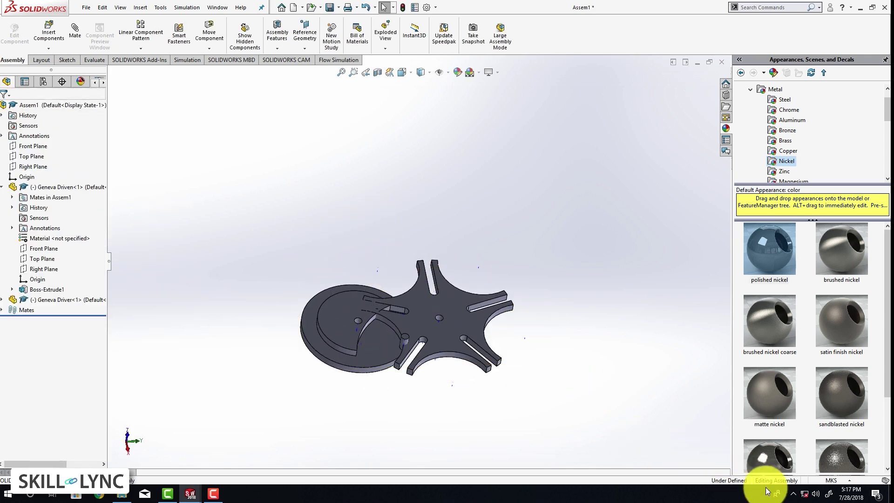
Step: Switch the document units to MMGS from the status bar
{"action": "left_click", "coordinate": [828, 481]}
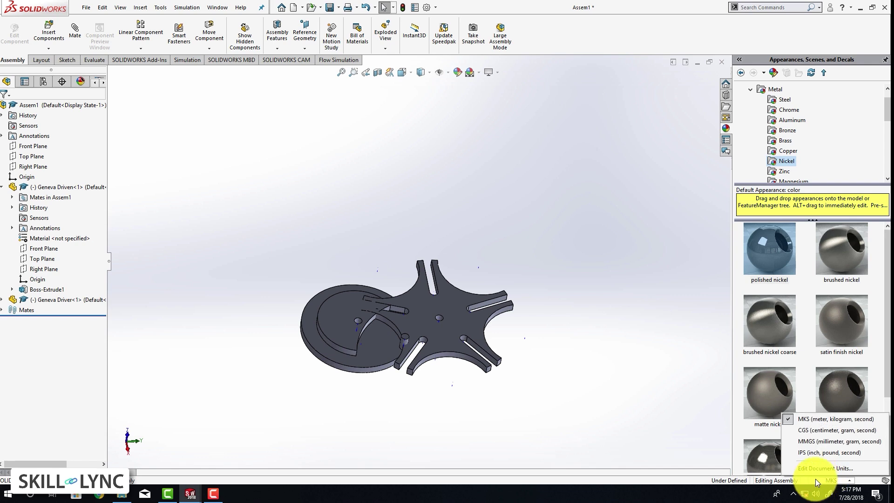
{"action": "left_click", "coordinate": [806, 445]}
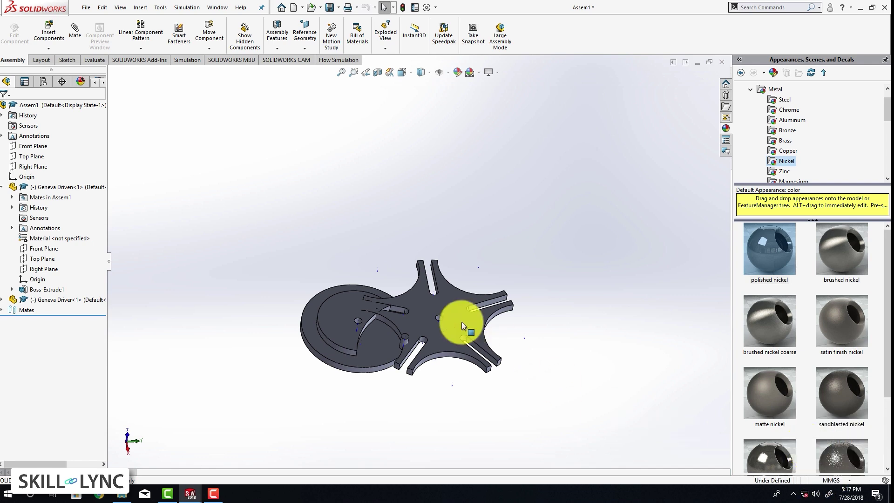
{"action": "scroll", "coordinate": [407, 287], "scroll_direction": "down", "scroll_amount": 3}
{"action": "middle_click_drag", "start_coordinate": [407, 286], "coordinate": [407, 304]}
Step: Drag the driver disk and driven star wheel to check how they rotate
{"action": "left_click_drag", "start_coordinate": [407, 303], "coordinate": [447, 302]}
{"action": "left_click_drag", "start_coordinate": [410, 341], "coordinate": [337, 367]}
{"action": "middle_click_drag", "start_coordinate": [337, 366], "coordinate": [366, 345]}
{"action": "left_click_drag", "start_coordinate": [366, 345], "coordinate": [436, 283]}
{"action": "middle_click_drag", "start_coordinate": [436, 283], "coordinate": [437, 344]}
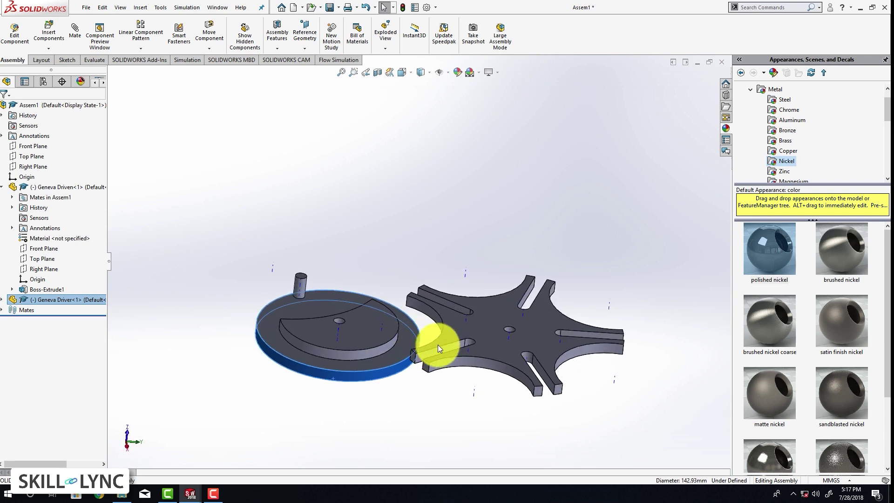
{"action": "left_click", "coordinate": [535, 350]}
{"action": "left_click_drag", "start_coordinate": [535, 350], "coordinate": [558, 269]}
{"action": "middle_click_drag", "start_coordinate": [558, 269], "coordinate": [548, 297]}
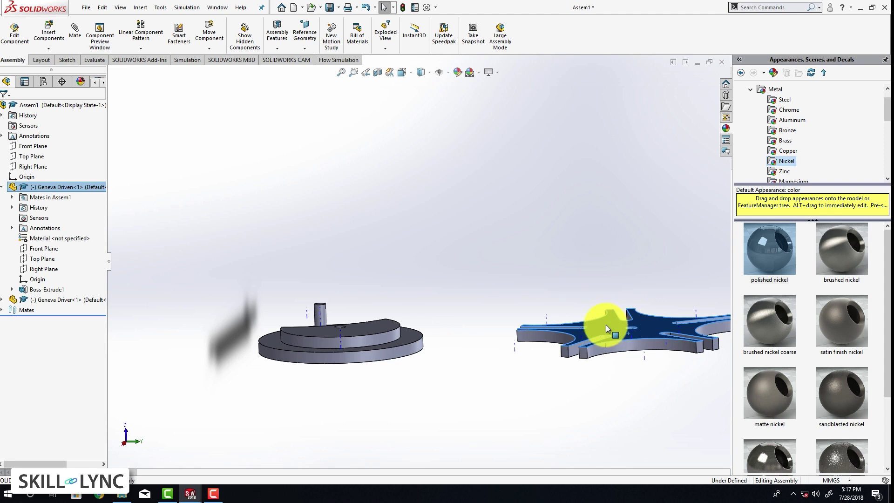
{"action": "middle_click_drag", "start_coordinate": [605, 325], "coordinate": [519, 328]}
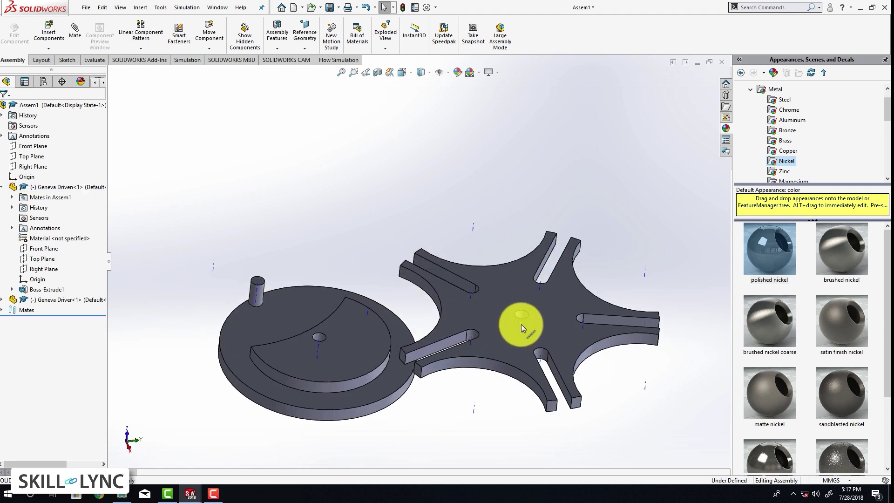
{"action": "left_click", "coordinate": [520, 324]}
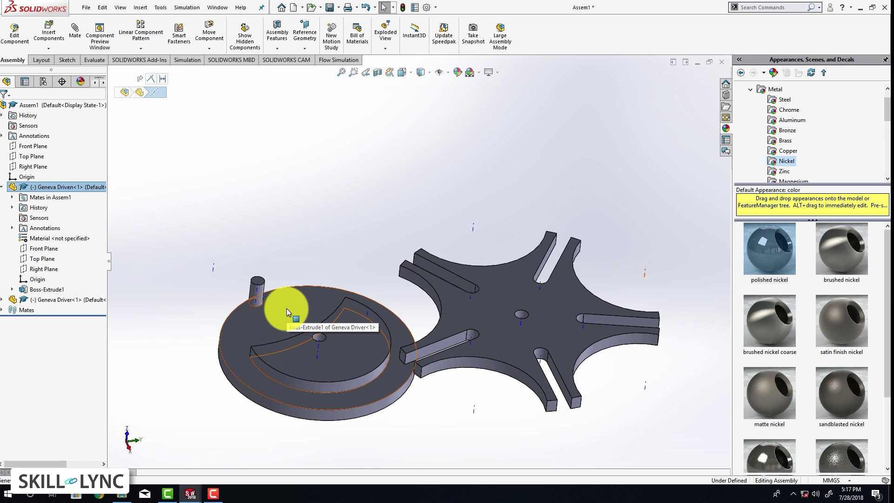
Step: Open the Geneva Driver part and show its Sketch1 layout in a Normal To view
{"action": "left_click", "coordinate": [87, 8]}
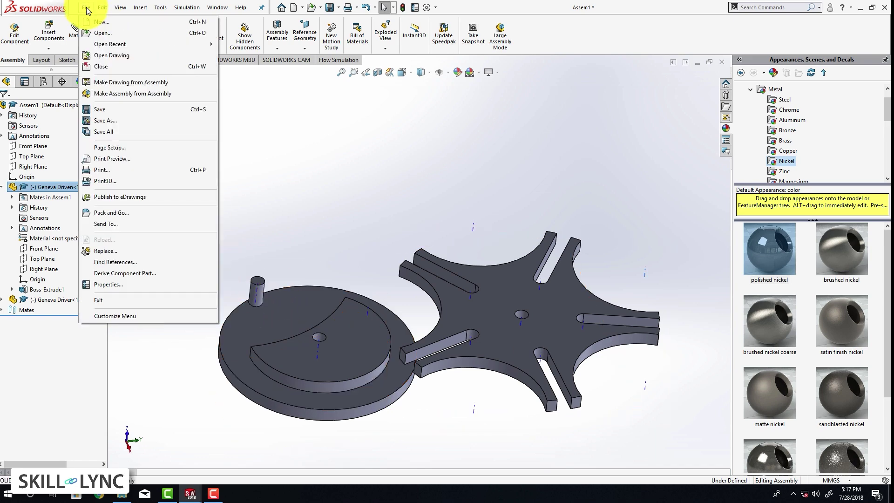
{"action": "left_click", "coordinate": [103, 33]}
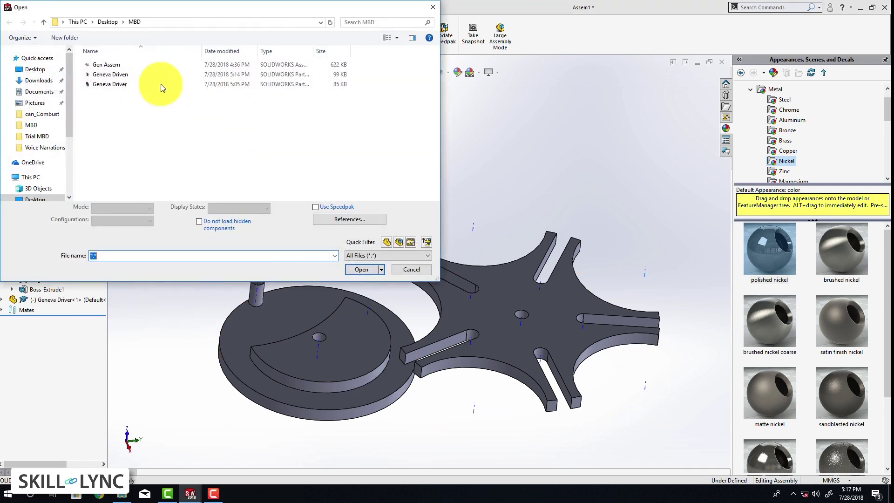
{"action": "double_click", "coordinate": [139, 82]}
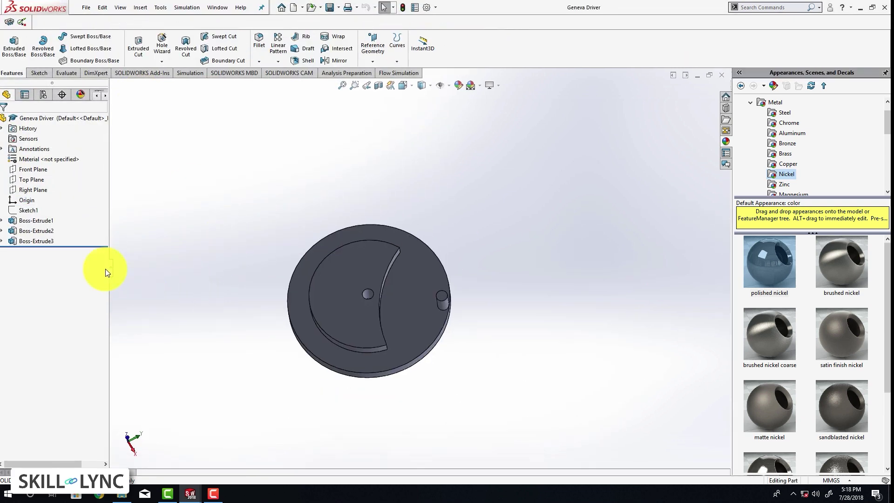
{"action": "left_click", "coordinate": [12, 210]}
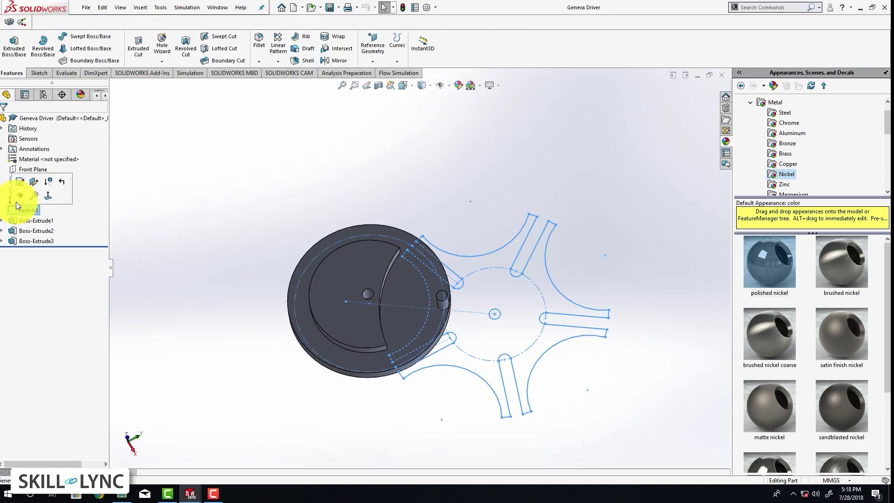
{"action": "left_click", "coordinate": [18, 196]}
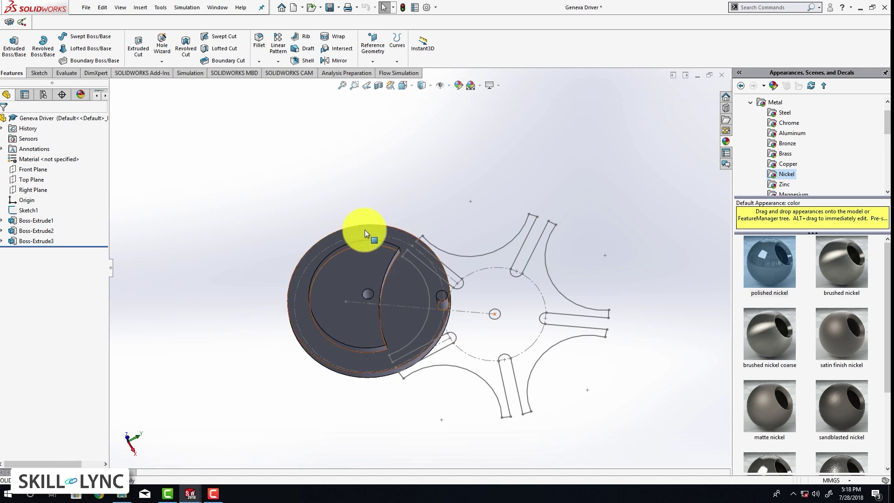
{"action": "left_click", "coordinate": [401, 86]}
{"action": "left_click", "coordinate": [331, 289]}
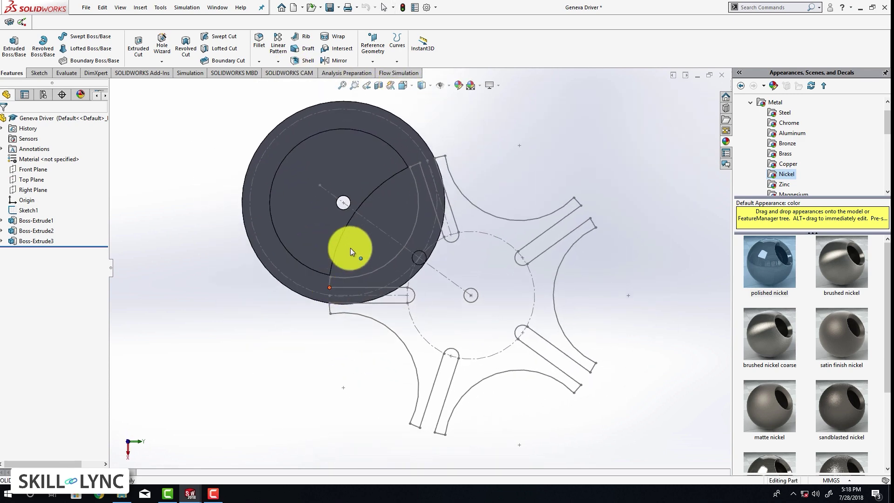
Step: Measure the 111.02 mm distance between the driven and driver centre points
{"action": "left_click", "coordinate": [57, 72]}
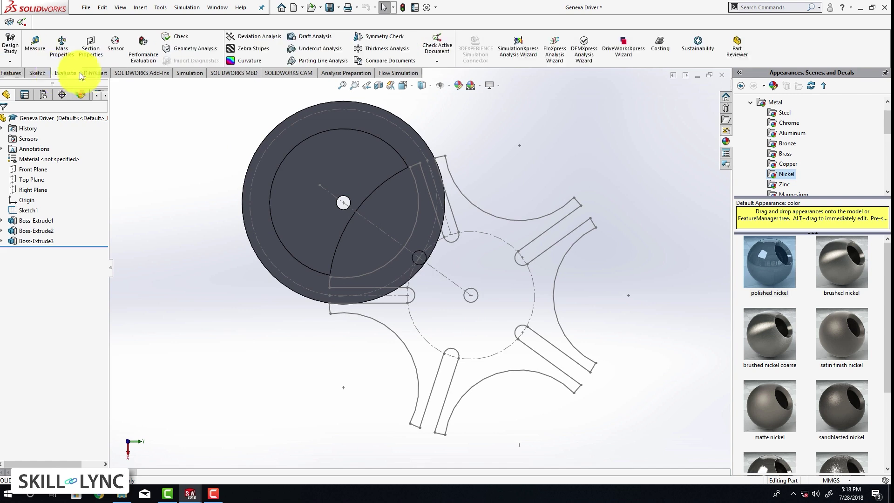
{"action": "left_click", "coordinate": [35, 49]}
{"action": "left_click", "coordinate": [62, 100]}
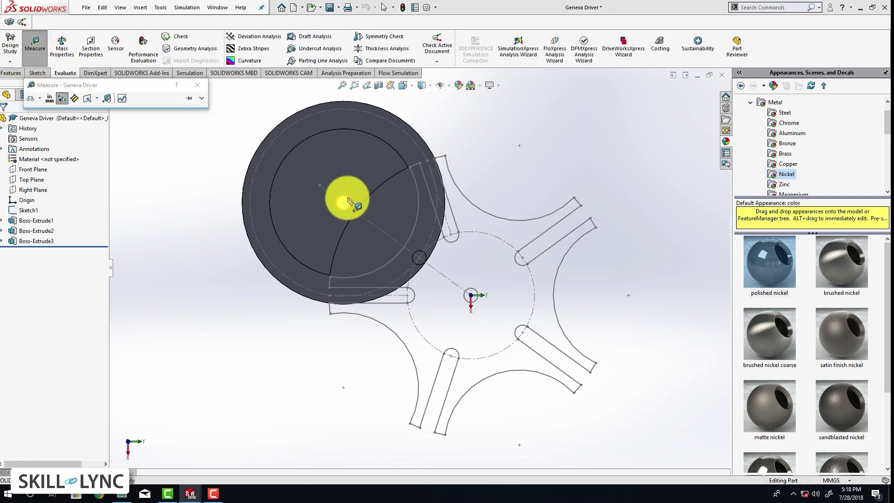
{"action": "left_click", "coordinate": [470, 295]}
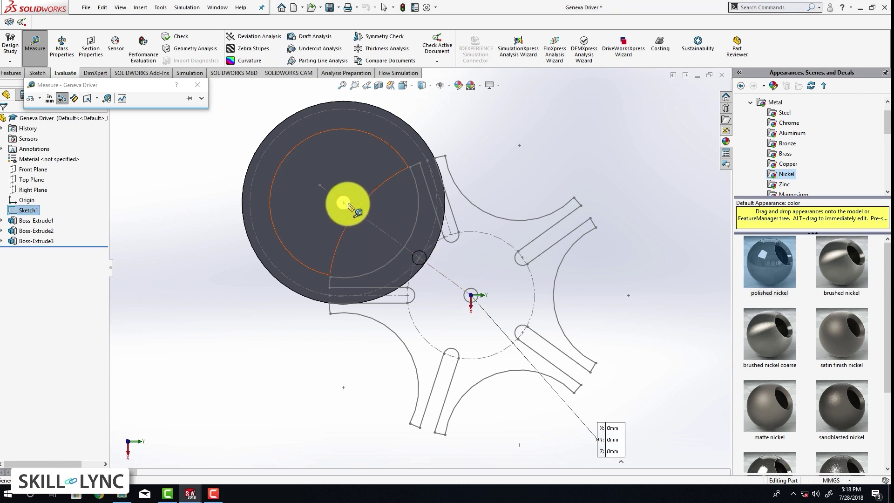
{"action": "left_click", "coordinate": [343, 204]}
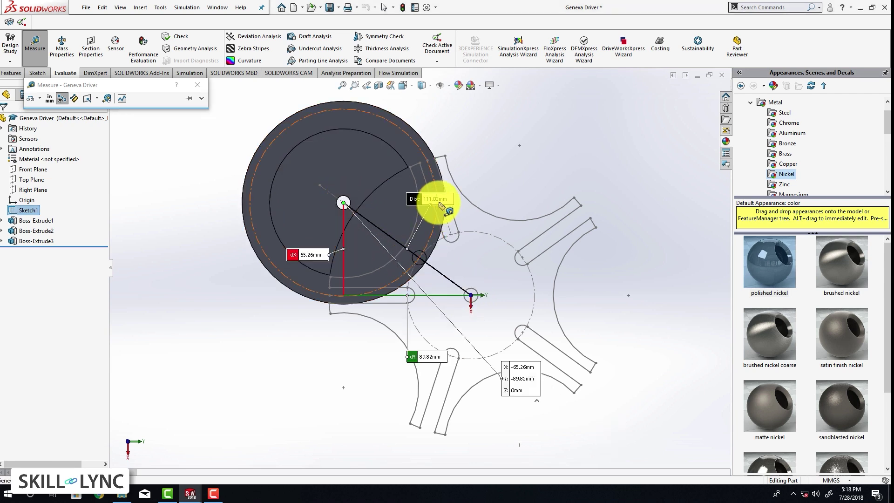
{"action": "scroll", "coordinate": [443, 200], "scroll_direction": "down", "scroll_amount": 1}
{"action": "scroll", "coordinate": [432, 233], "scroll_direction": "down", "scroll_amount": 1}
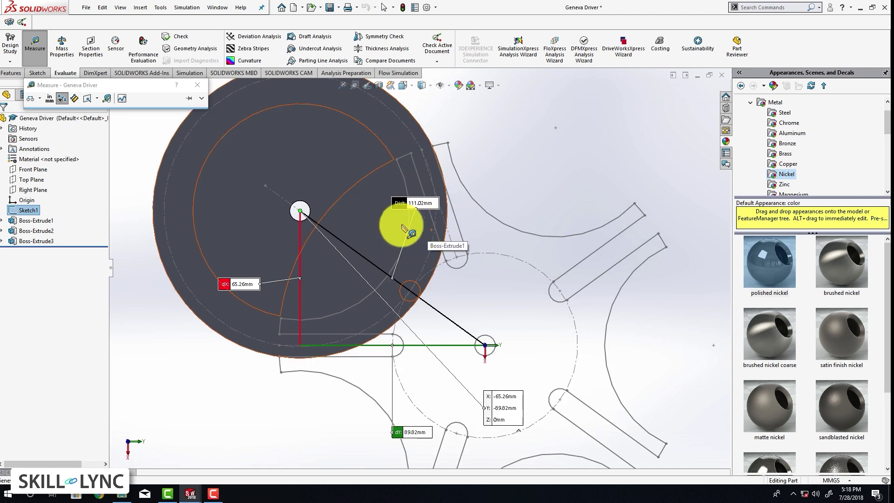
{"action": "left_click", "coordinate": [197, 84]}
{"action": "scroll", "coordinate": [422, 203], "scroll_direction": "up", "scroll_amount": 3}
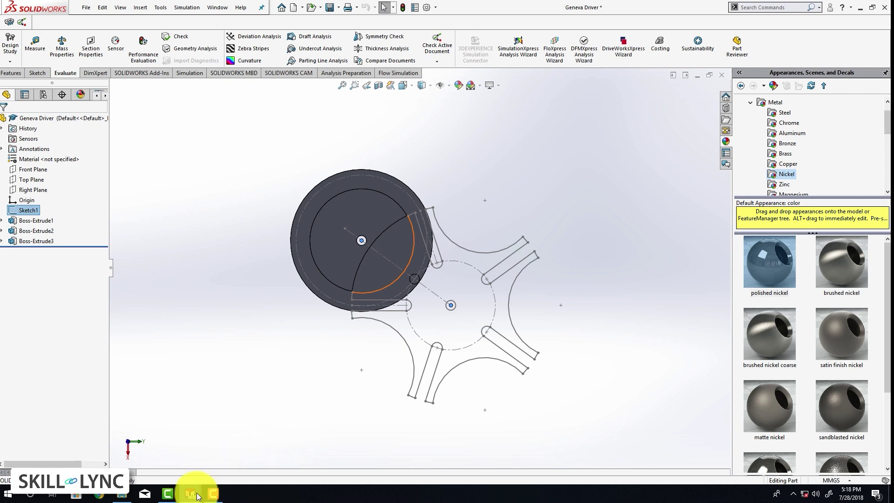
Step: Return to Assem1 and hide the layout sketch
{"action": "mouse_move", "coordinate": [191, 492]}
{"action": "mouse_move", "coordinate": [189, 459]}
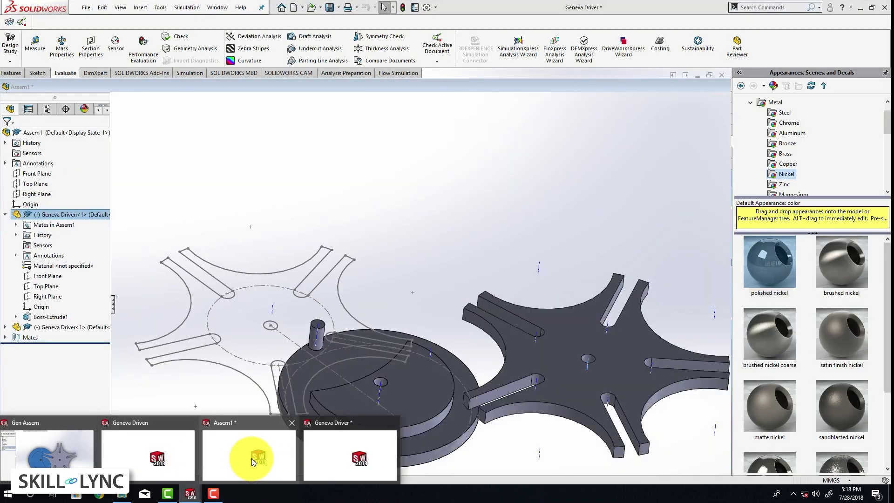
{"action": "left_click", "coordinate": [251, 458]}
{"action": "left_click", "coordinate": [249, 246]}
{"action": "right_click", "coordinate": [249, 247]}
{"action": "left_click", "coordinate": [272, 235]}
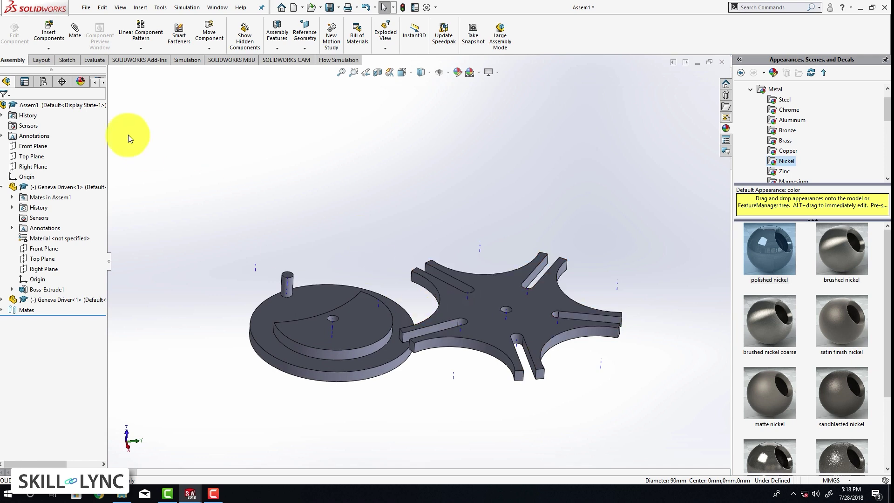
Step: Add a 111.02 mm Distance mate between the Geneva Driver and Geneva Driven axes
{"action": "left_click", "coordinate": [75, 36]}
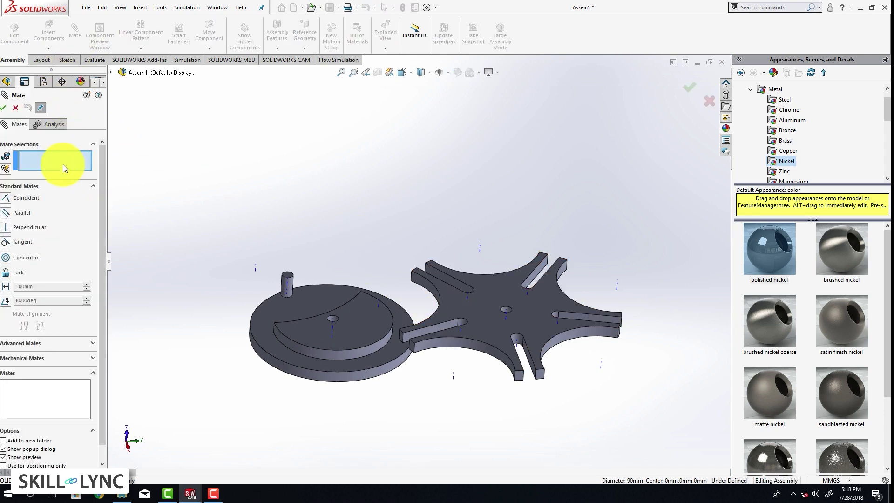
{"action": "left_click", "coordinate": [331, 332]}
{"action": "scroll", "coordinate": [517, 311], "scroll_direction": "down", "scroll_amount": 2}
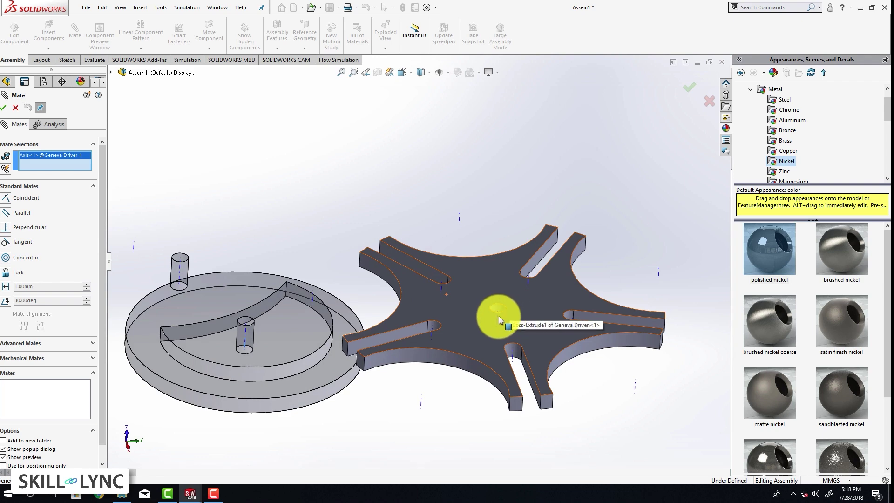
{"action": "left_click", "coordinate": [498, 317]}
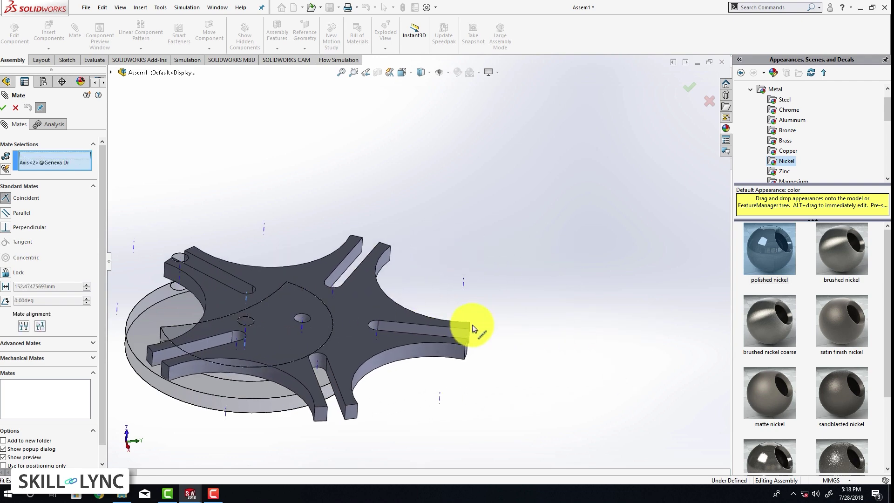
{"action": "left_click", "coordinate": [6, 286]}
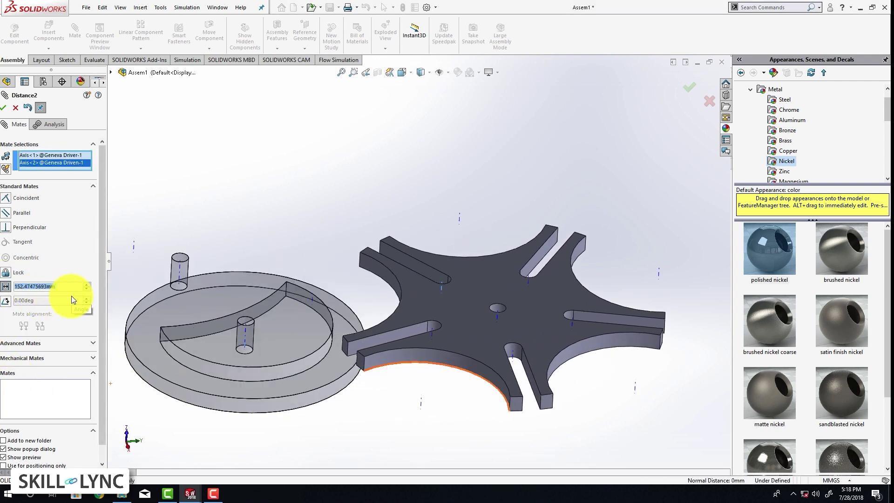
{"action": "type", "text": "111"}
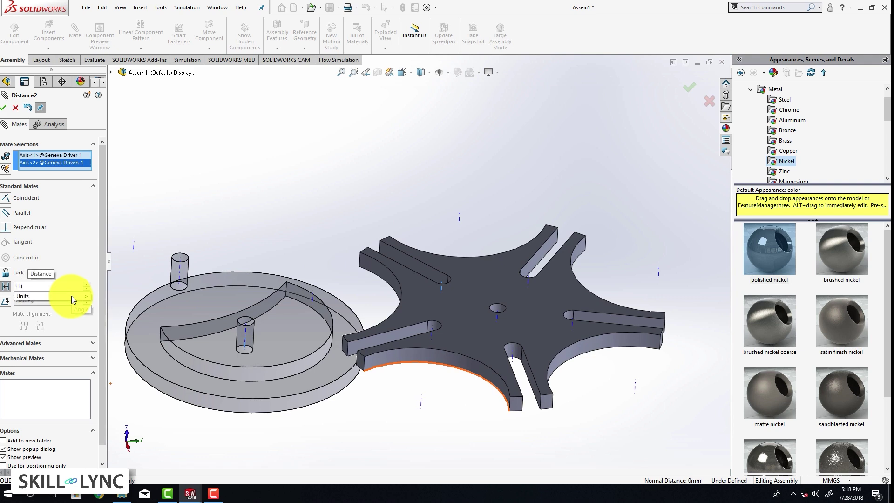
{"action": "type", "text": ".02mm"}
{"action": "key", "text": "Return"}
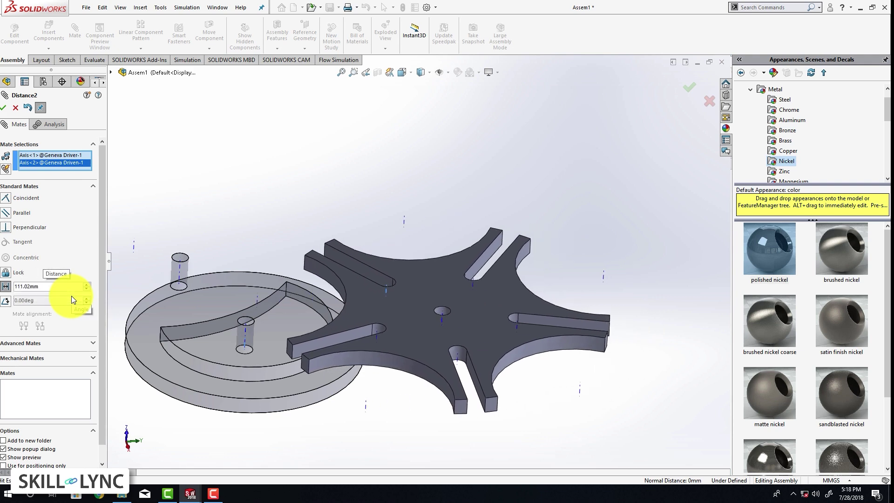
{"action": "left_click", "coordinate": [4, 109]}
{"action": "left_click", "coordinate": [4, 107]}
Step: View the assembly Normal To and give the Geneva Driven wheel a first turn
{"action": "key", "text": "ctrl+8"}
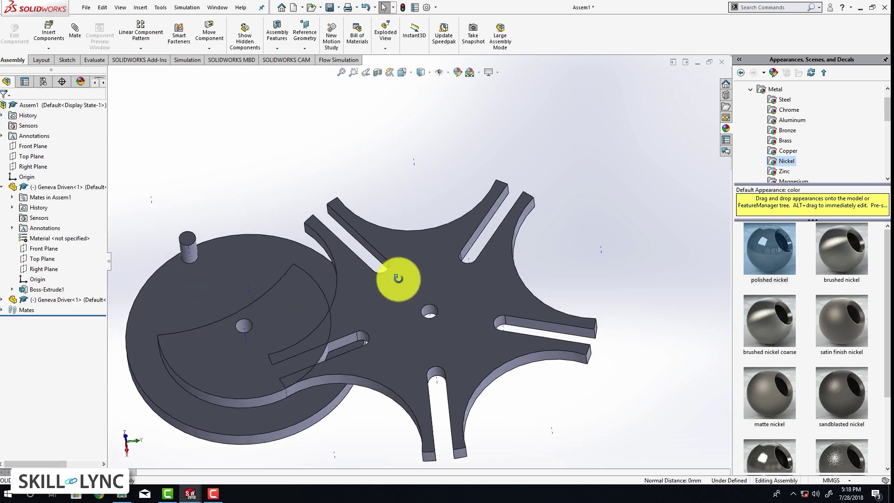
{"action": "left_click", "coordinate": [401, 73]}
{"action": "left_click", "coordinate": [342, 274]}
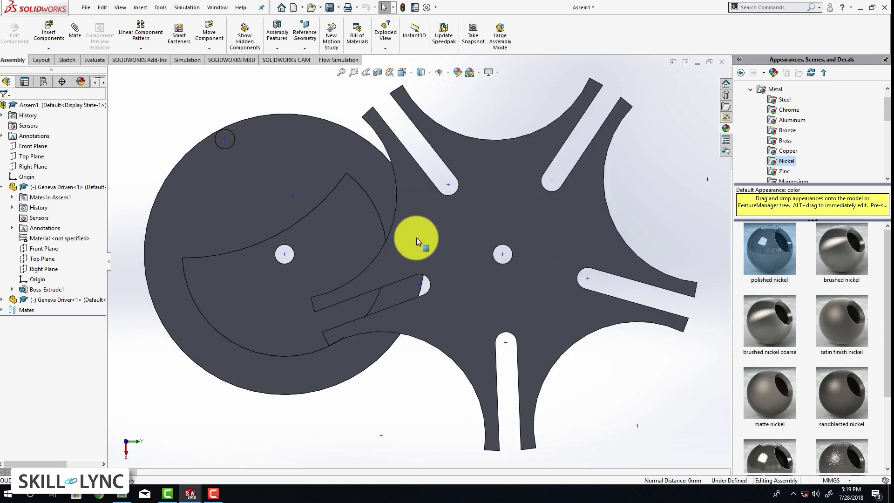
{"action": "left_click_drag", "start_coordinate": [416, 242], "coordinate": [420, 309]}
{"action": "middle_click_drag", "start_coordinate": [421, 309], "coordinate": [432, 186]}
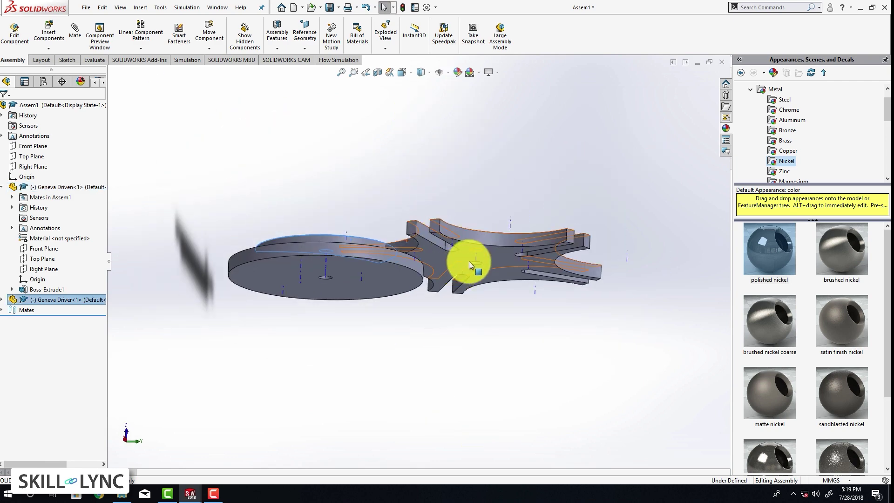
Step: Rotate the Geneva Driven wheel until a slot lines up with the driver
{"action": "left_click", "coordinate": [325, 265]}
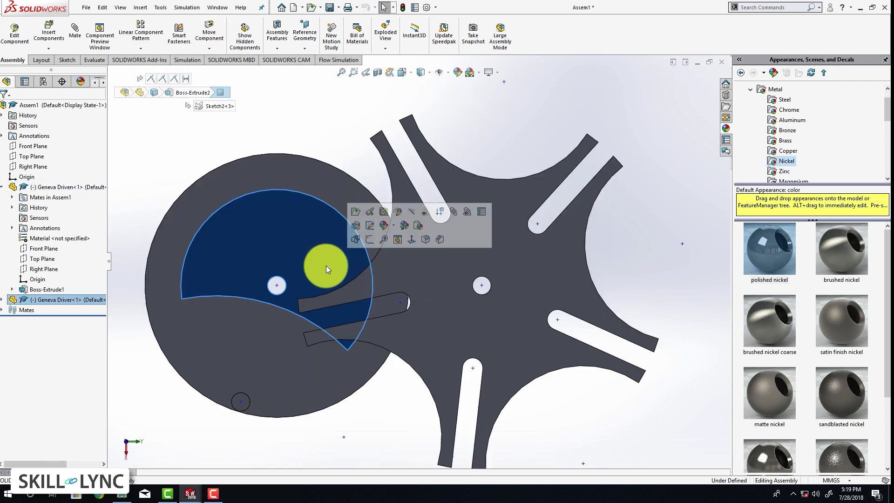
{"action": "left_click", "coordinate": [333, 132]}
{"action": "left_click", "coordinate": [372, 145]}
{"action": "left_click_drag", "start_coordinate": [373, 145], "coordinate": [376, 216]}
{"action": "scroll", "coordinate": [363, 233], "scroll_direction": "down", "scroll_amount": 5}
{"action": "key", "text": "Escape"}
{"action": "scroll", "coordinate": [375, 218], "scroll_direction": "up", "scroll_amount": 5}
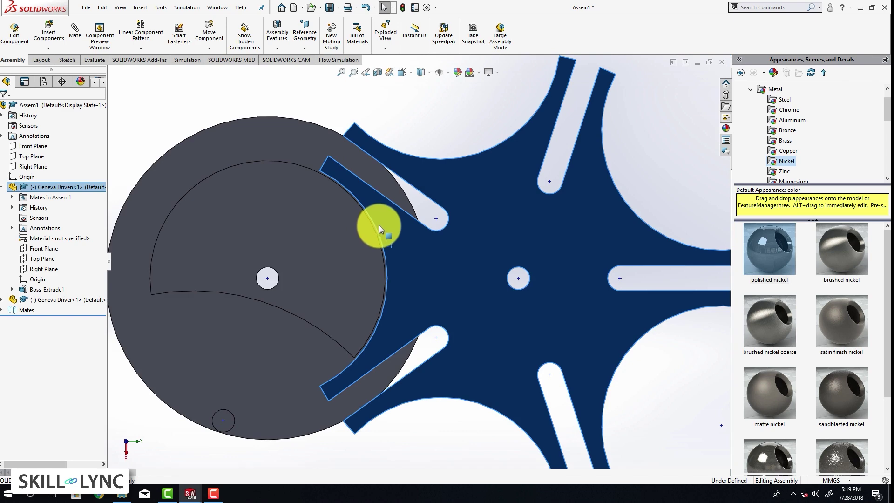
{"action": "scroll", "coordinate": [379, 225], "scroll_direction": "down", "scroll_amount": 1}
{"action": "left_click", "coordinate": [421, 120]}
{"action": "scroll", "coordinate": [433, 168], "scroll_direction": "up", "scroll_amount": 4}
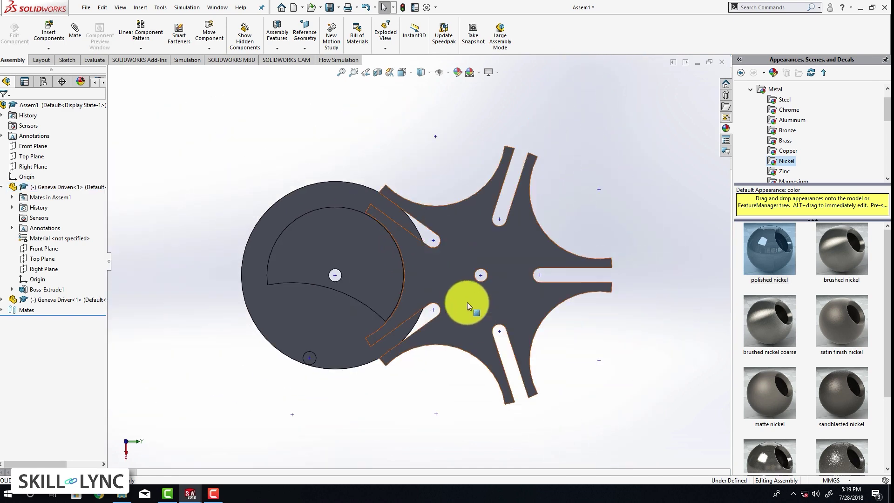
Step: Show the temporary axes and orbit to inspect how the wheels fit
{"action": "middle_click_drag", "start_coordinate": [468, 302], "coordinate": [499, 143]}
{"action": "left_click", "coordinate": [450, 100]}
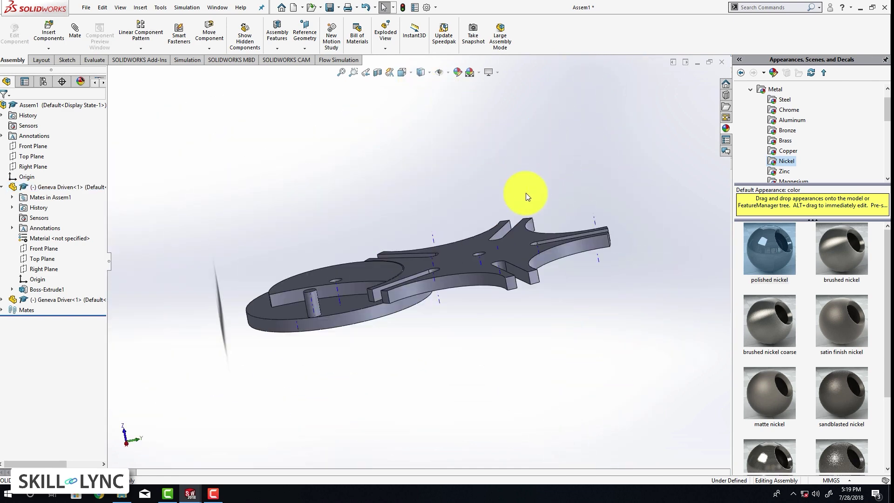
{"action": "middle_click_drag", "start_coordinate": [523, 193], "coordinate": [425, 280]}
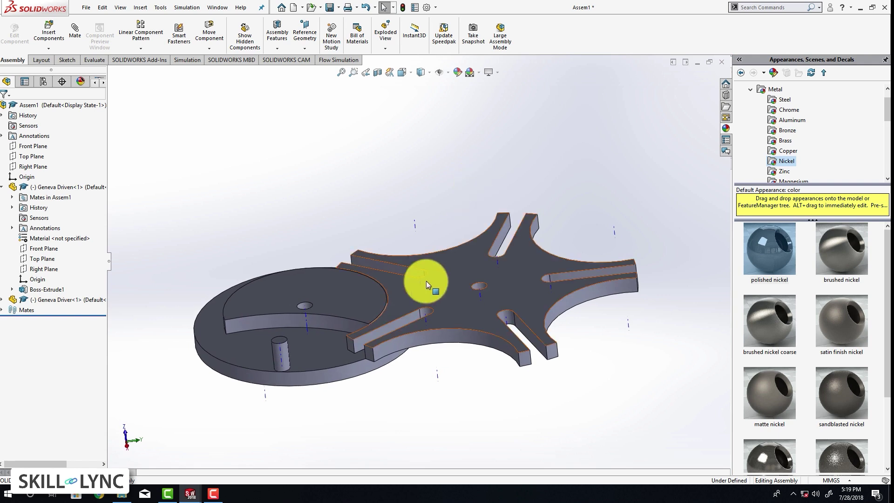